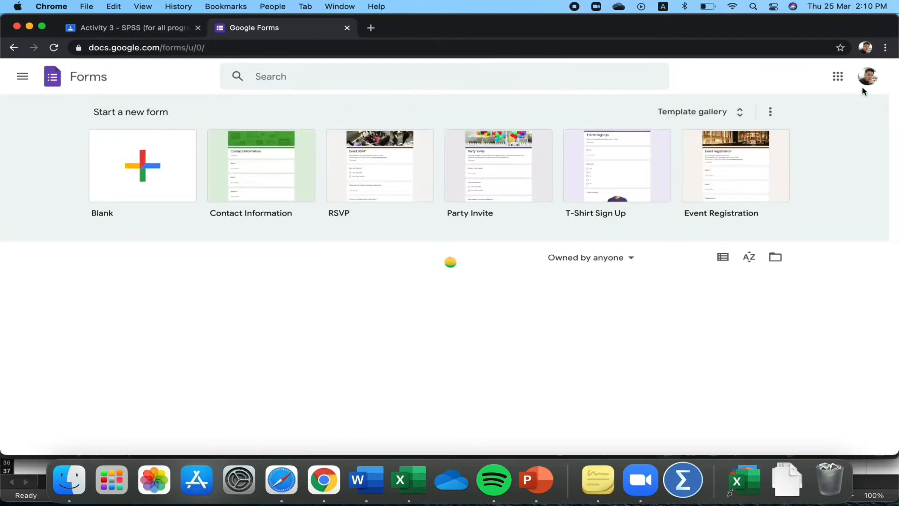
Step: Switch Google Forms to the second signed-in account and open the recent form on utilization and effectiveness of English teaching strategies
{"action": "left_click", "coordinate": [870, 82]}
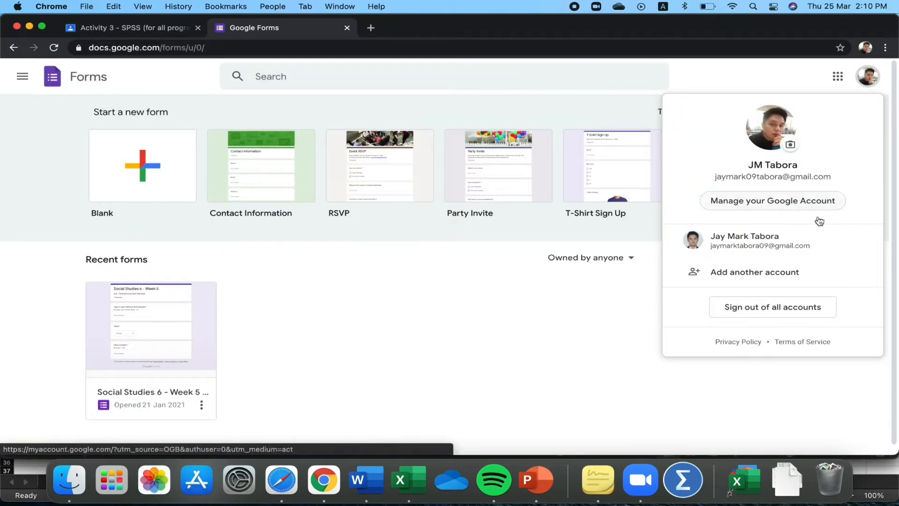
{"action": "left_click", "coordinate": [752, 246]}
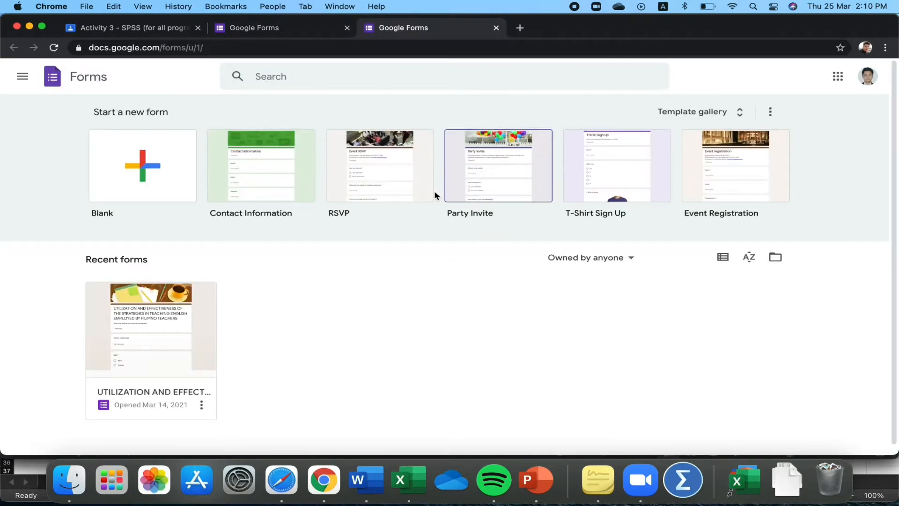
{"action": "left_click", "coordinate": [148, 401]}
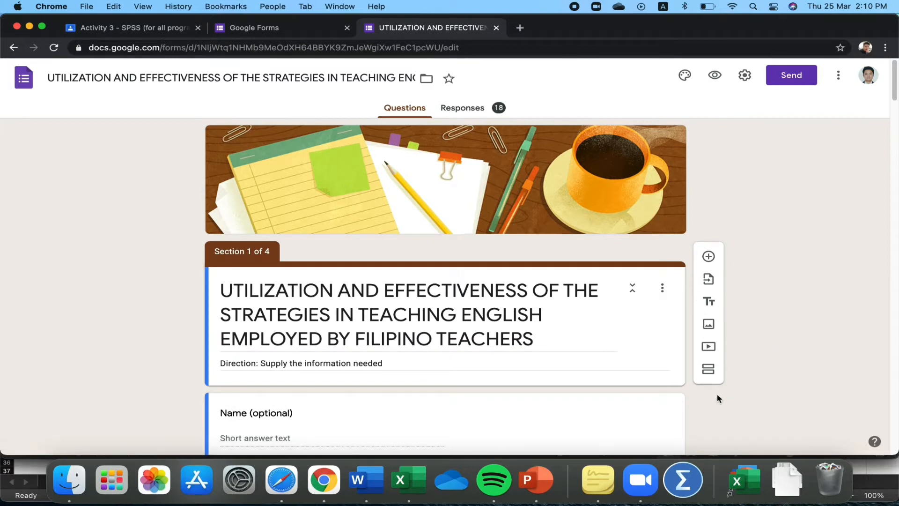
Step: Look through the form's questions and open the spreadsheet linked to its responses
{"action": "scroll", "coordinate": [719, 399], "scroll_direction": "down", "scroll_amount": 4}
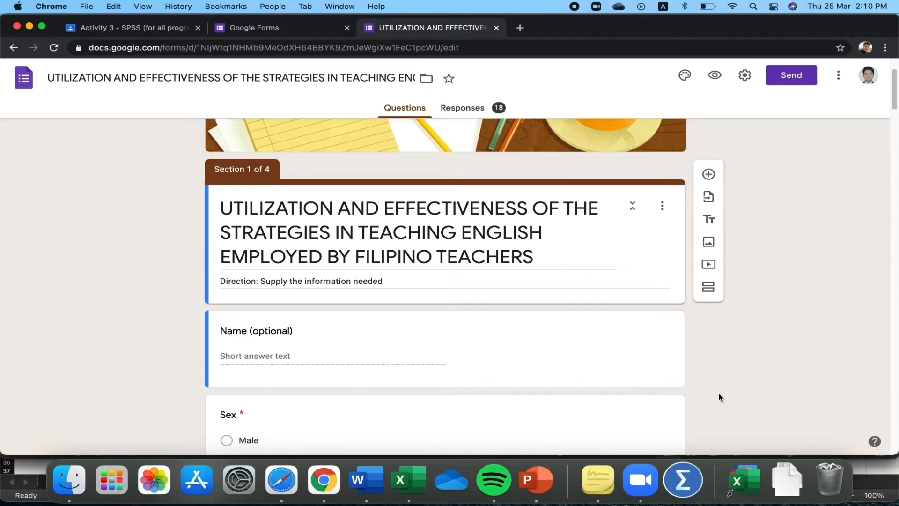
{"action": "scroll", "coordinate": [718, 397], "scroll_direction": "down", "scroll_amount": 5}
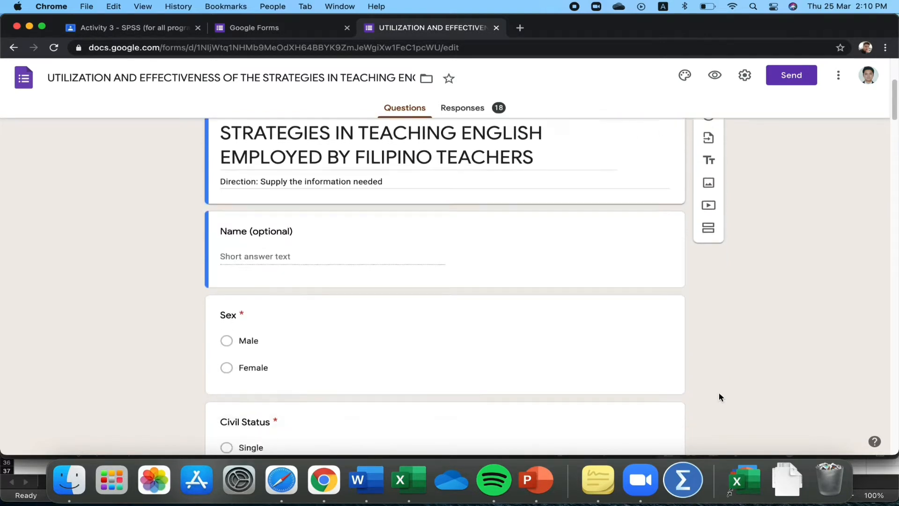
{"action": "scroll", "coordinate": [718, 394], "scroll_direction": "down", "scroll_amount": 20}
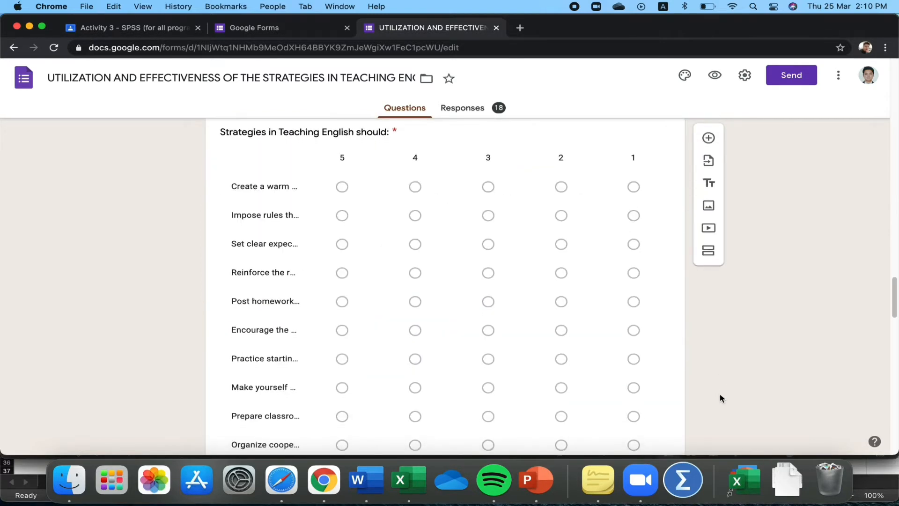
{"action": "scroll", "coordinate": [720, 398], "scroll_direction": "up", "scroll_amount": 20}
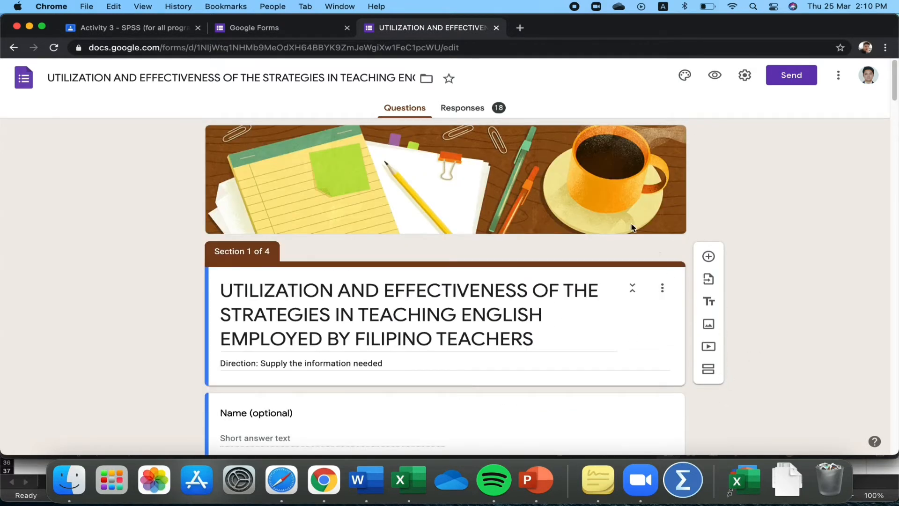
{"action": "left_click", "coordinate": [467, 108]}
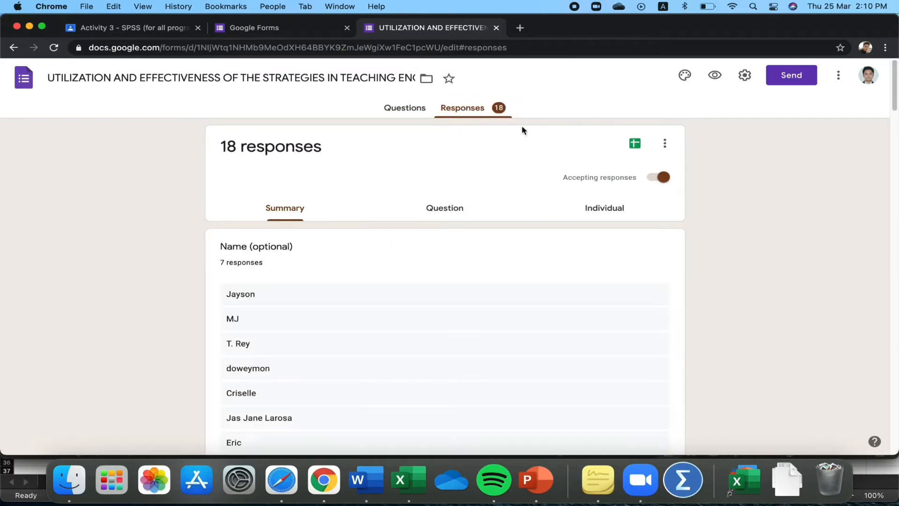
{"action": "left_click", "coordinate": [636, 148]}
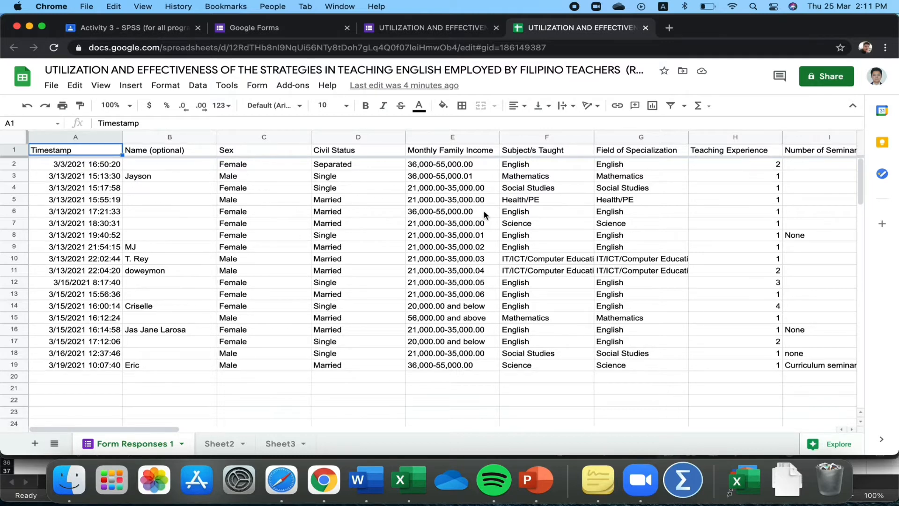
Step: Review the raw data on Sheet2 and the category codes on Sheet3, ending back on Sheet2
{"action": "left_click", "coordinate": [219, 444]}
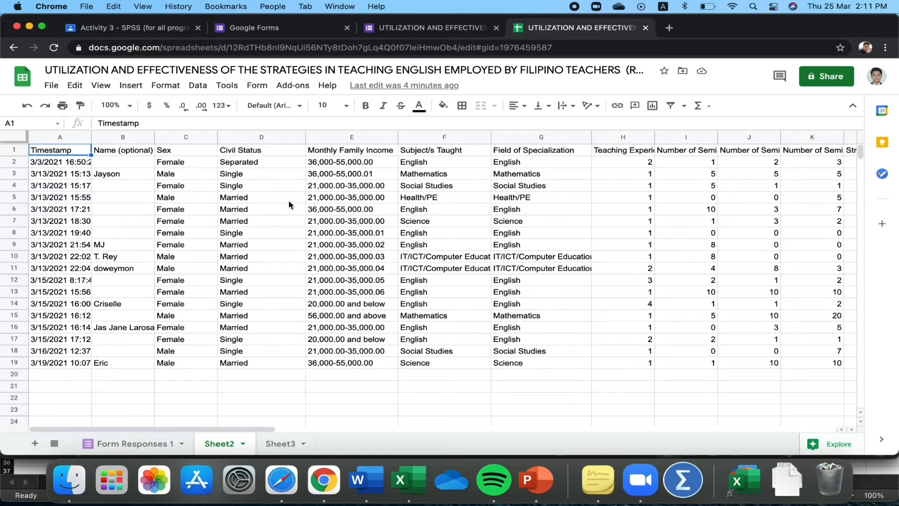
{"action": "left_click", "coordinate": [286, 444]}
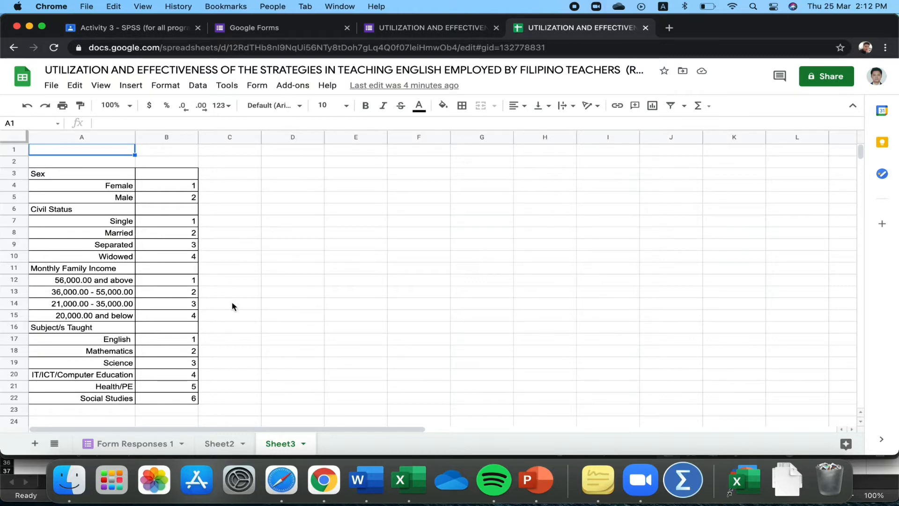
{"action": "left_click", "coordinate": [231, 444]}
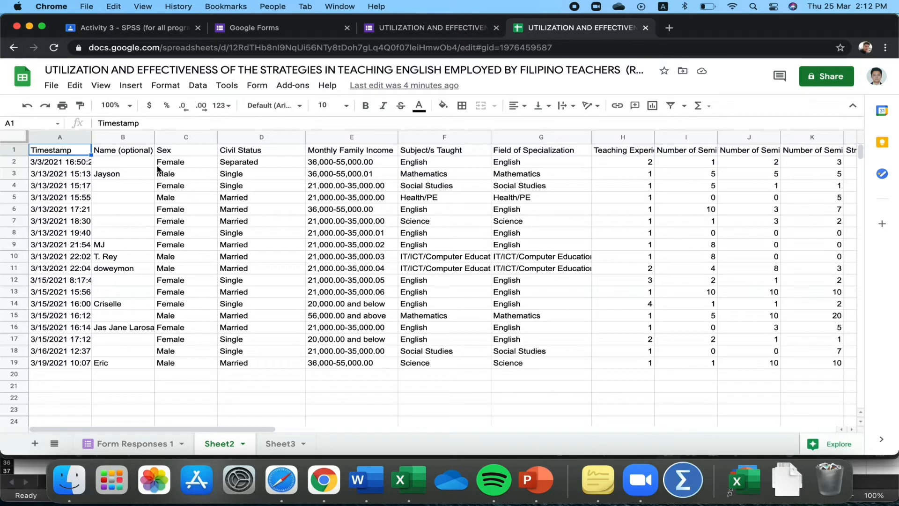
Step: Delete the Timestamp column from Sheet2
{"action": "left_click", "coordinate": [73, 163]}
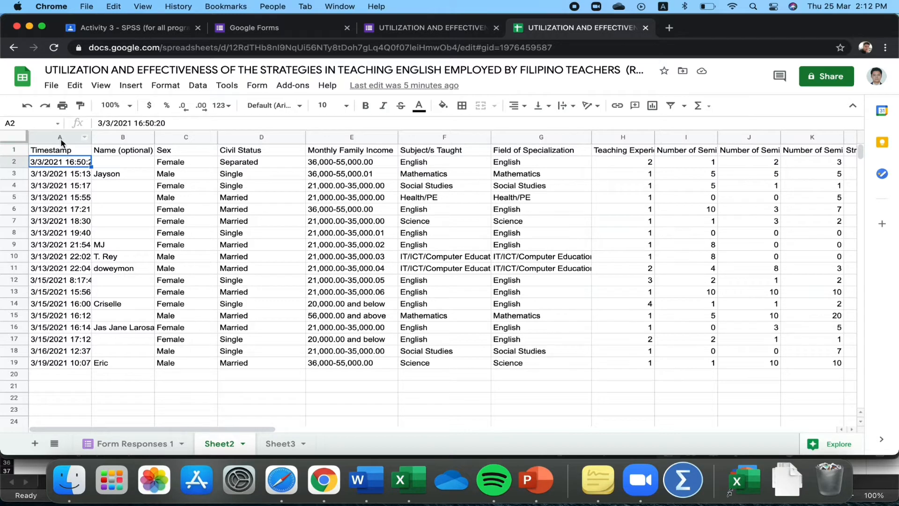
{"action": "right_click", "coordinate": [61, 141]}
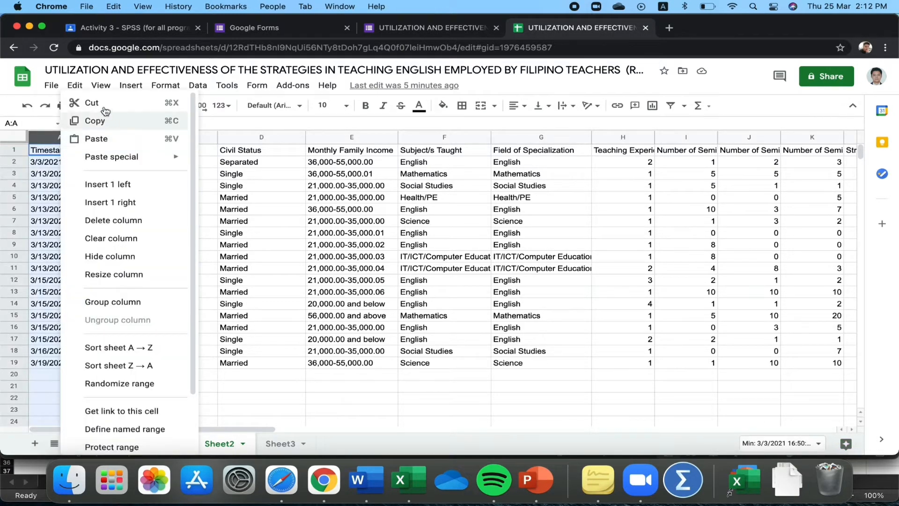
{"action": "left_click", "coordinate": [115, 230]}
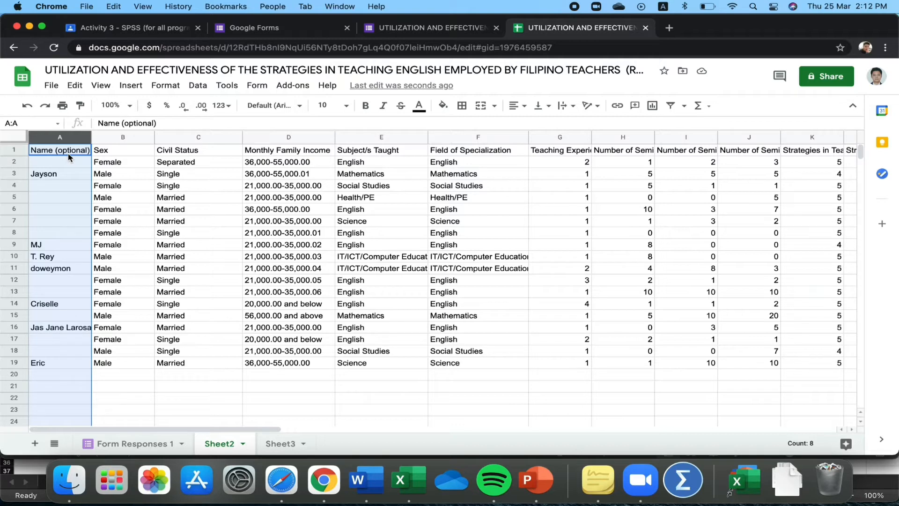
Step: Change the "Name (optional)" header in cell A1 to "ID"
{"action": "left_click", "coordinate": [136, 398]}
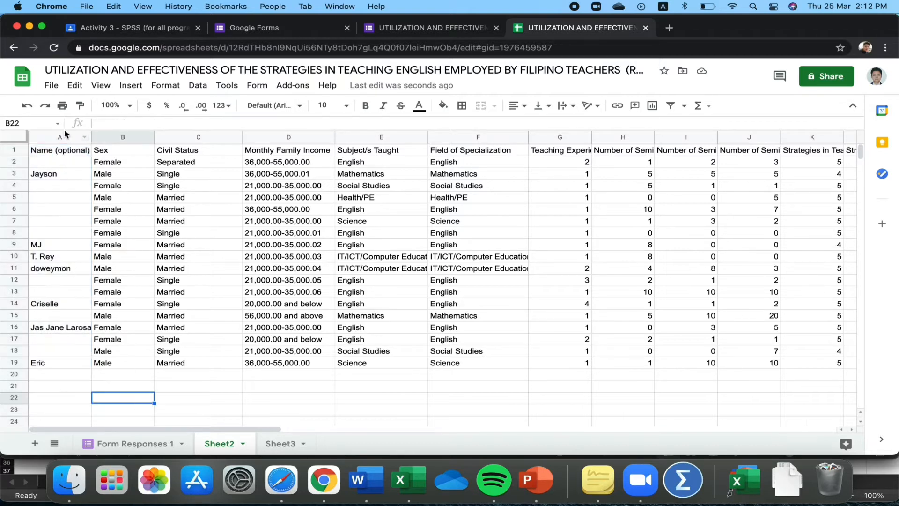
{"action": "left_click", "coordinate": [64, 154]}
{"action": "type", "text": "ID"}
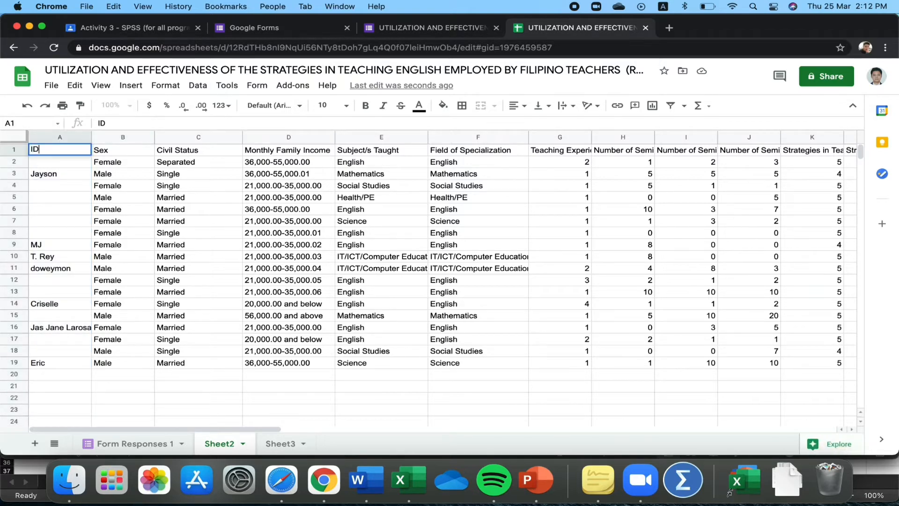
Step: Replace the entries in A2:A19 with sequential ID numbers 1 to 18 and centre them horizontally
{"action": "left_click", "coordinate": [65, 165]}
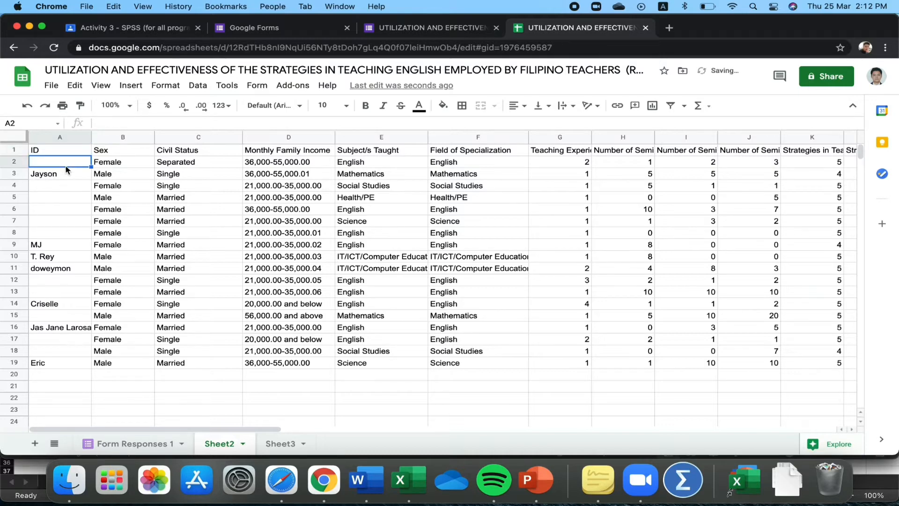
{"action": "type", "text": "1"}
{"action": "left_click", "coordinate": [68, 173]}
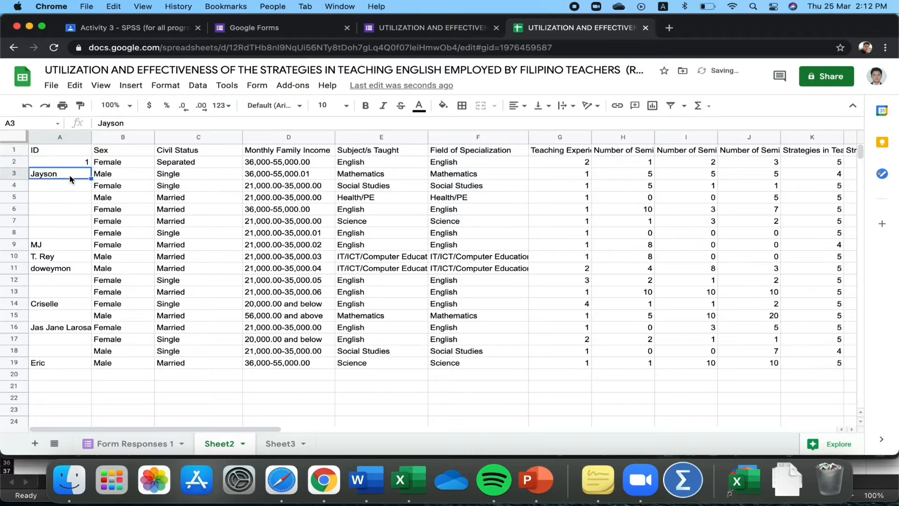
{"action": "type", "text": "2"}
{"action": "left_click", "coordinate": [64, 221]}
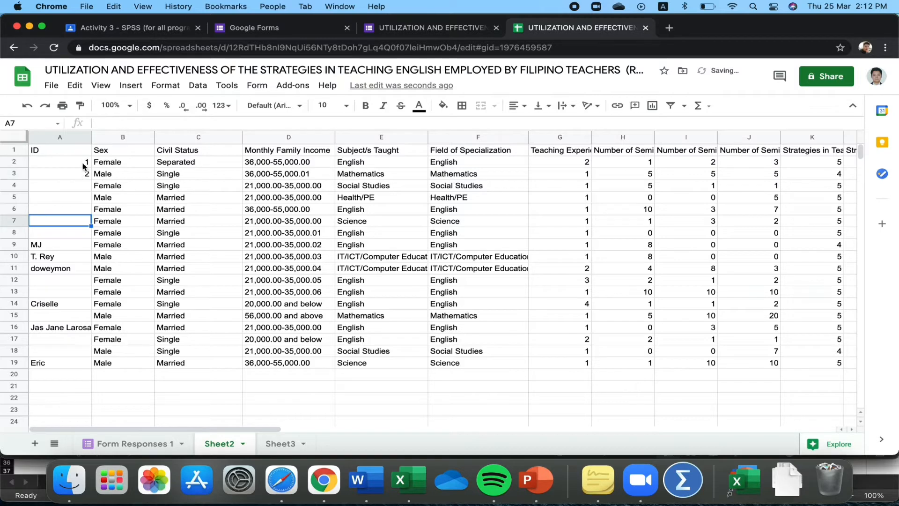
{"action": "left_click_drag", "start_coordinate": [84, 166], "coordinate": [66, 361]}
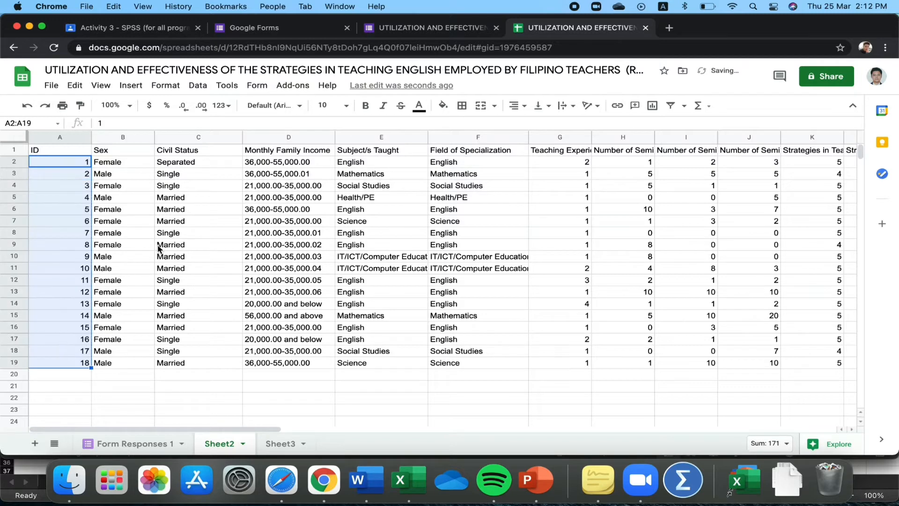
{"action": "left_click", "coordinate": [524, 107]}
{"action": "left_click", "coordinate": [531, 126]}
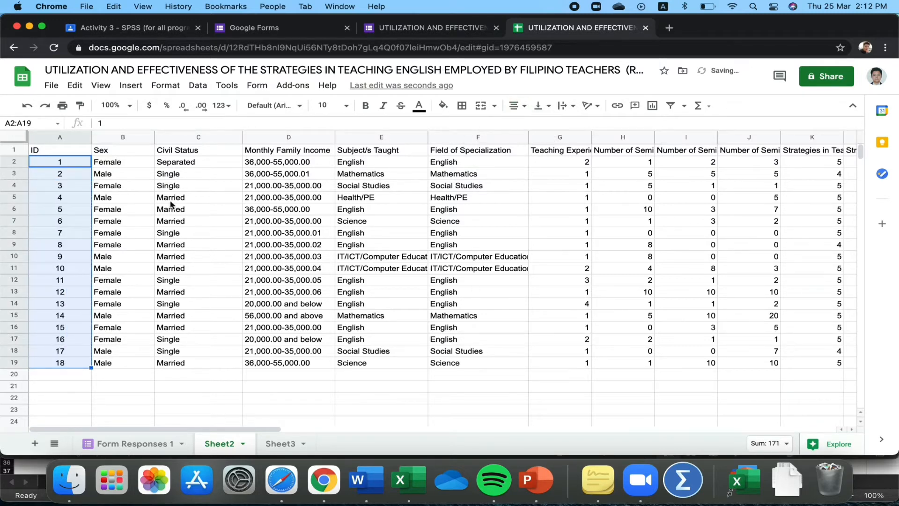
Step: Replace every "Female" with 1 across all sheets using Find and replace
{"action": "left_click", "coordinate": [128, 162]}
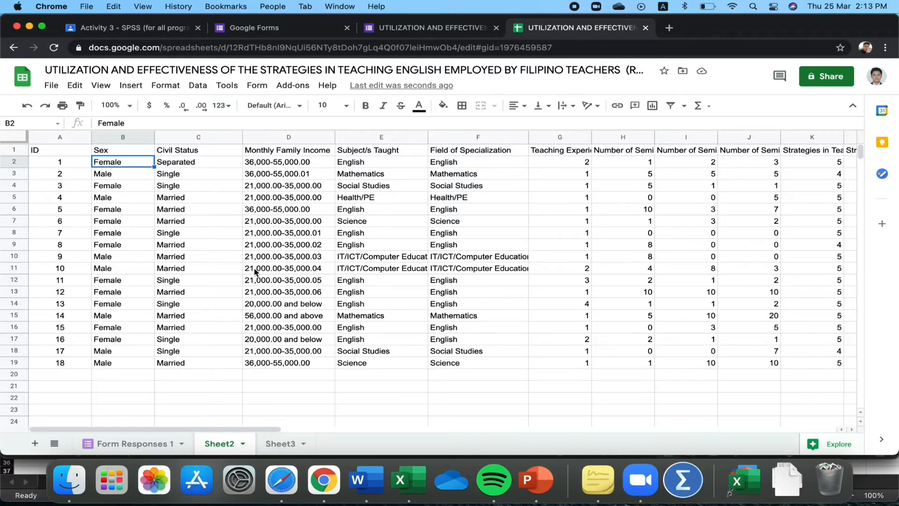
{"action": "key", "text": "super+shift+h"}
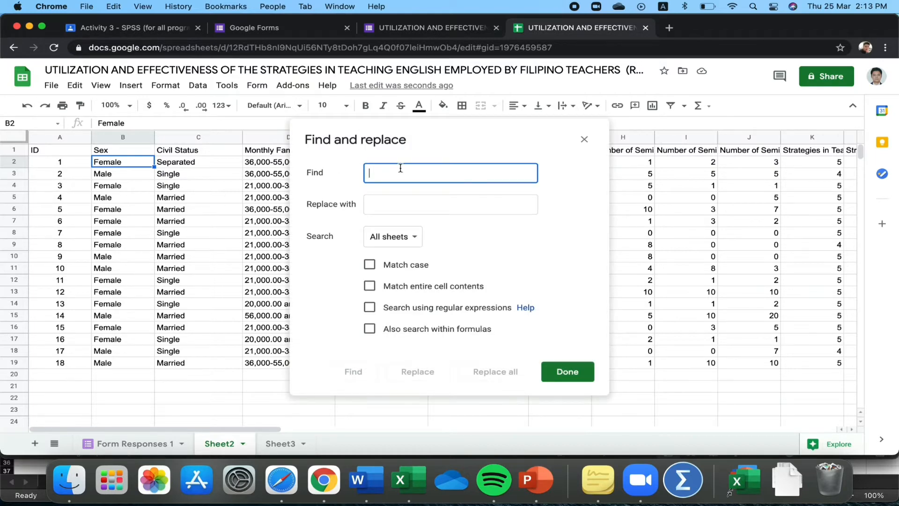
{"action": "type", "text": "Female"}
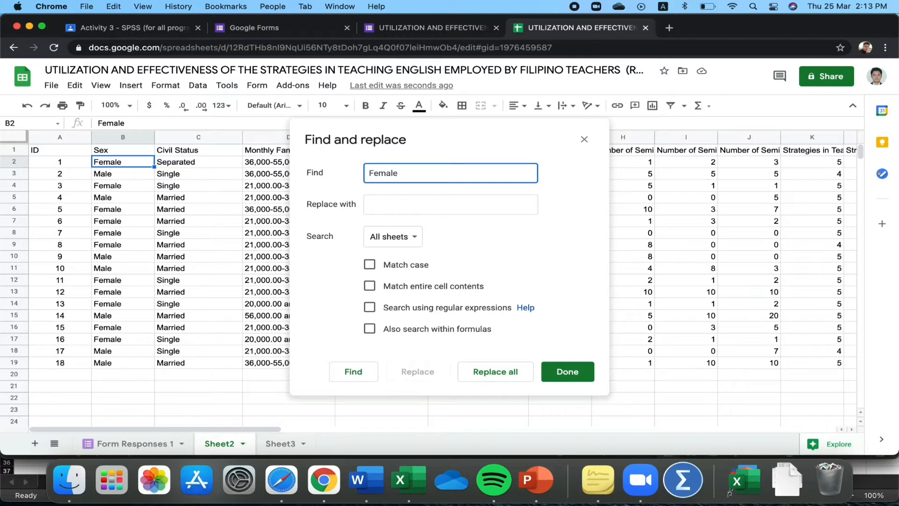
{"action": "left_click", "coordinate": [382, 206]}
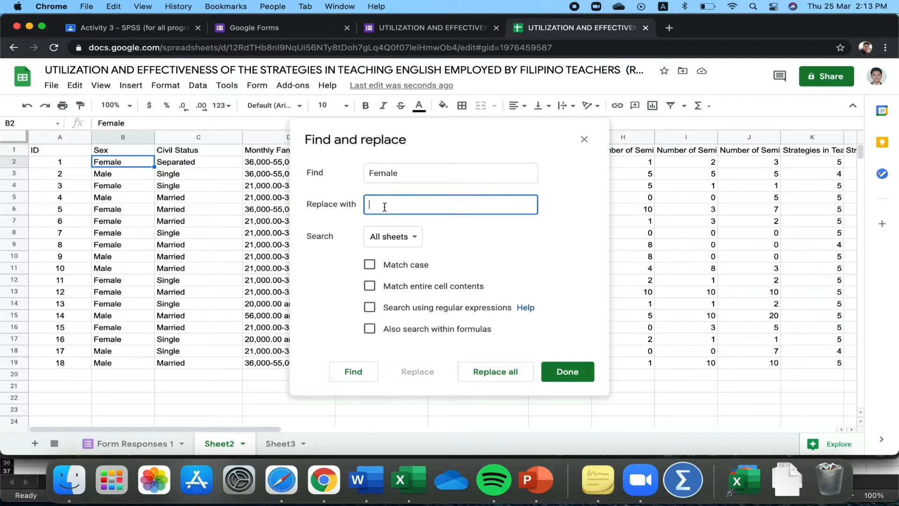
{"action": "type", "text": "1"}
{"action": "left_click", "coordinate": [489, 375]}
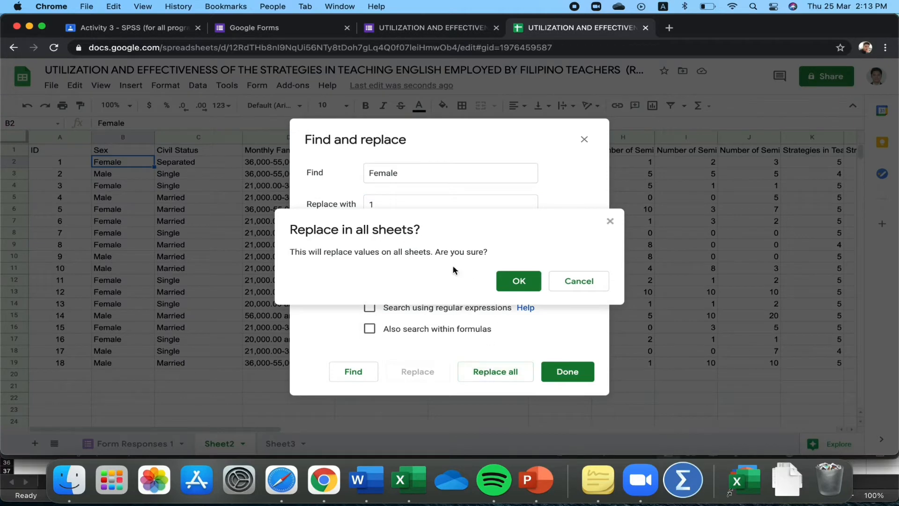
{"action": "left_click", "coordinate": [516, 281]}
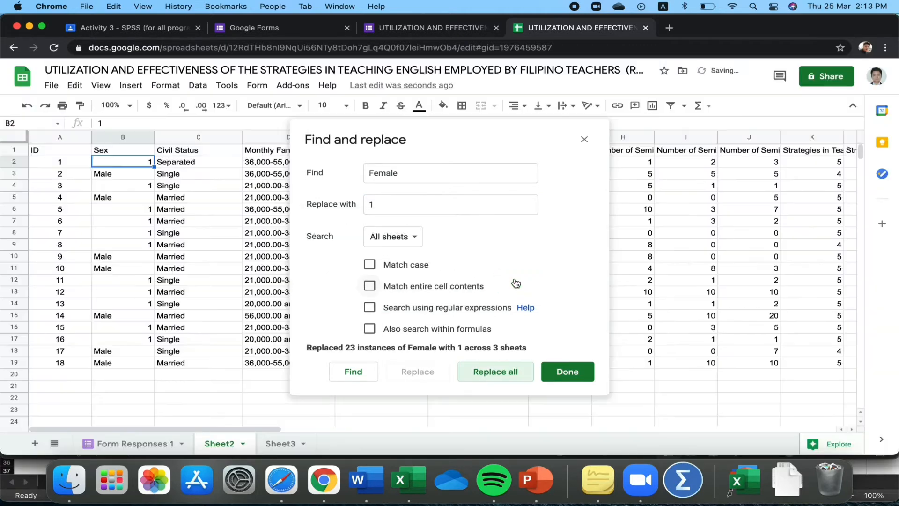
Step: Replace every "Male" with 2 across all sheets and close Find and replace
{"action": "left_click", "coordinate": [396, 174]}
{"action": "left_click_drag", "start_coordinate": [399, 174], "coordinate": [361, 175]}
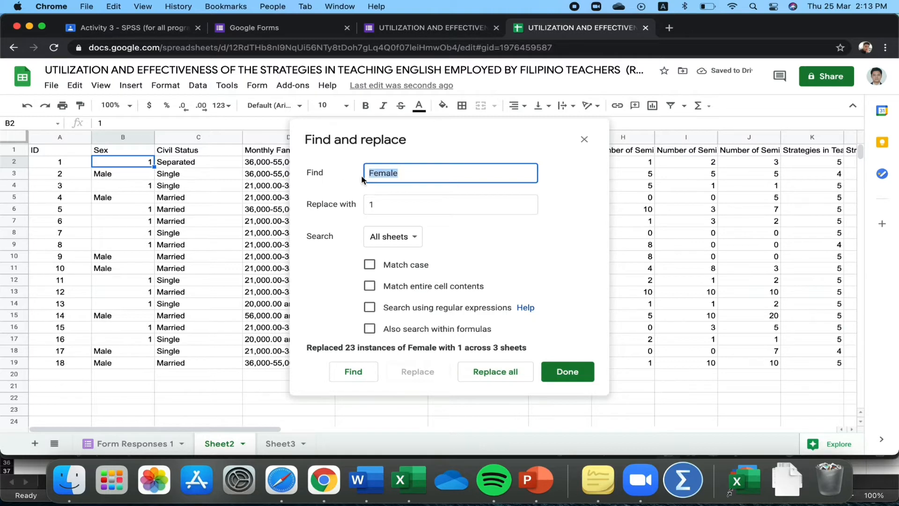
{"action": "type", "text": "M"}
{"action": "left_click", "coordinate": [398, 209]}
{"action": "key", "text": "BackSpace"}
{"action": "type", "text": "2"}
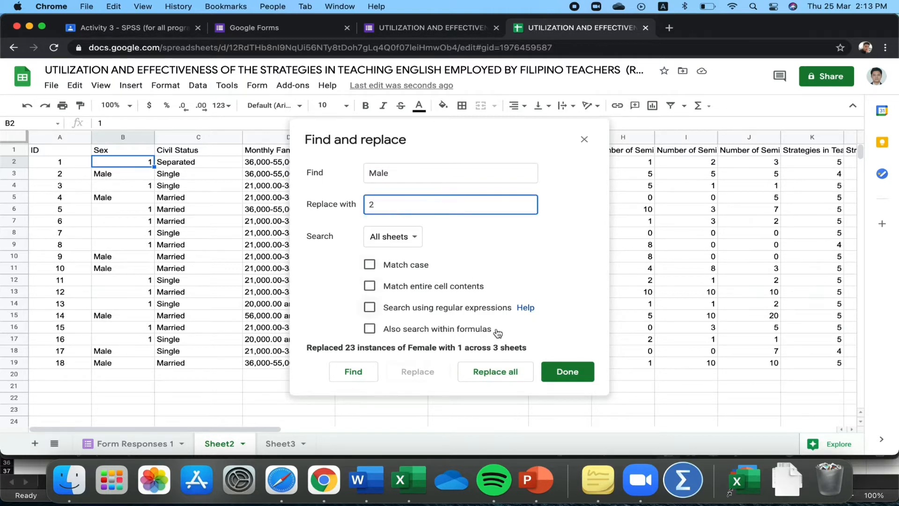
{"action": "left_click", "coordinate": [500, 376]}
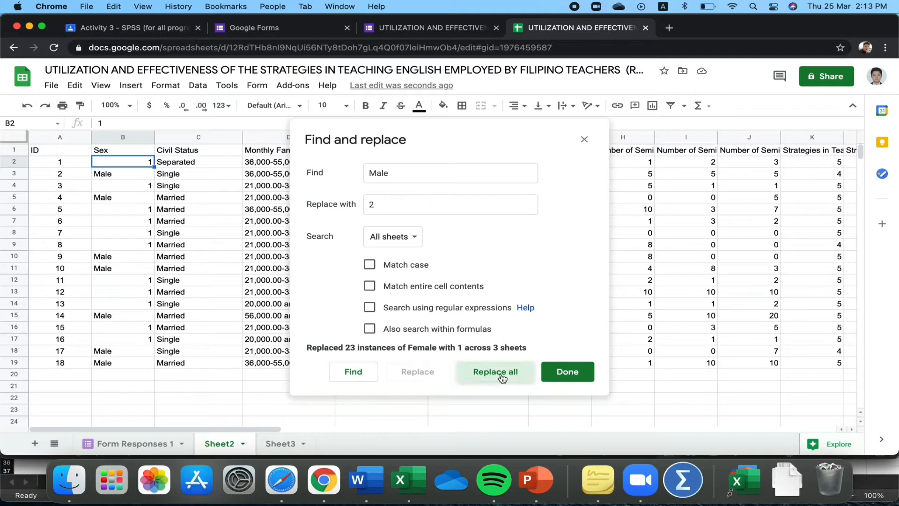
{"action": "left_click", "coordinate": [568, 371]}
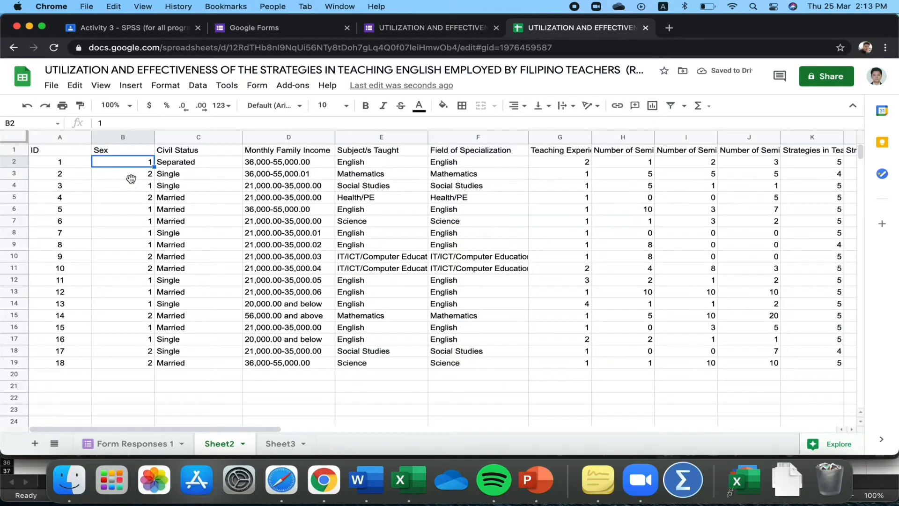
{"action": "left_click", "coordinate": [131, 177]}
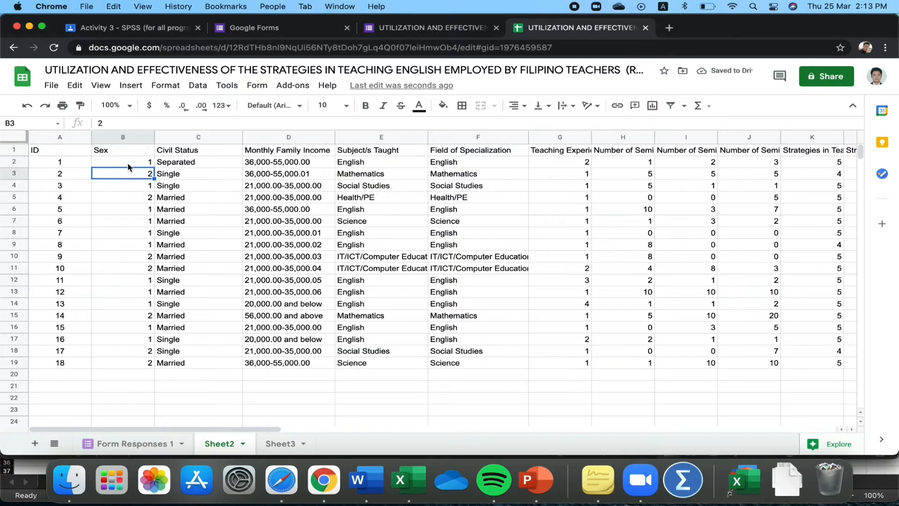
Step: Replace every "Single" with 1 across all sheets using Find and replace
{"action": "left_click", "coordinate": [183, 161]}
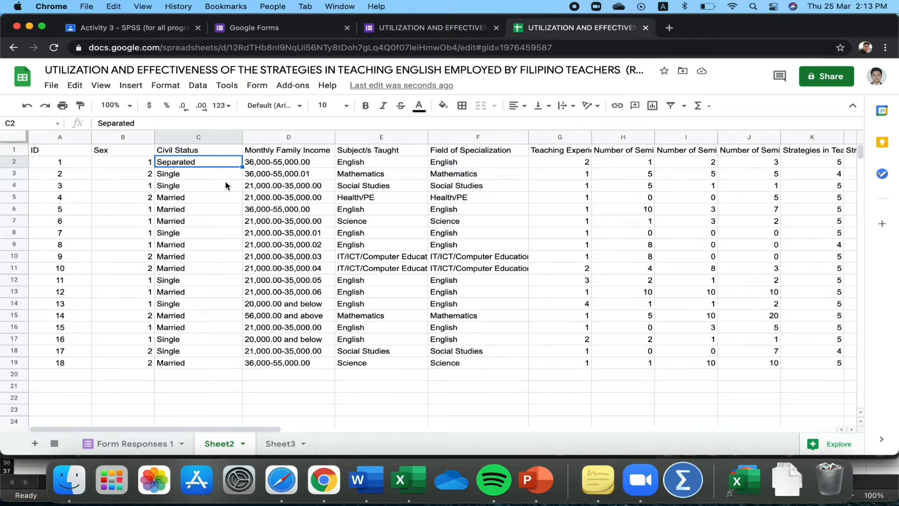
{"action": "key", "text": "cmd+shift+h"}
{"action": "type", "text": "Single"}
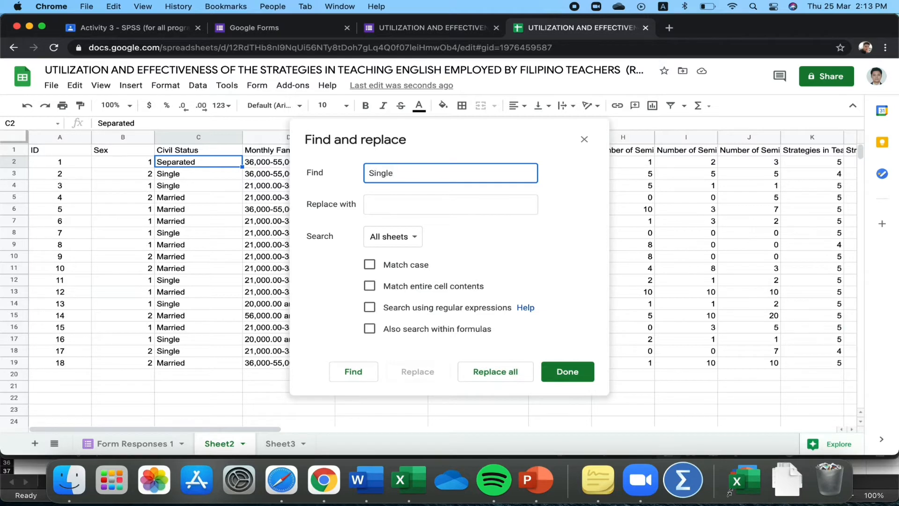
{"action": "left_click", "coordinate": [387, 209]}
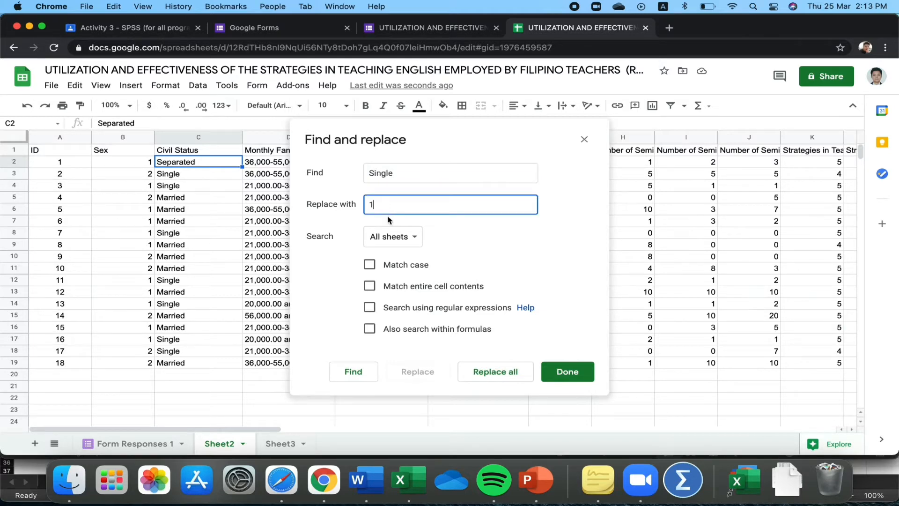
{"action": "left_click", "coordinate": [510, 379]}
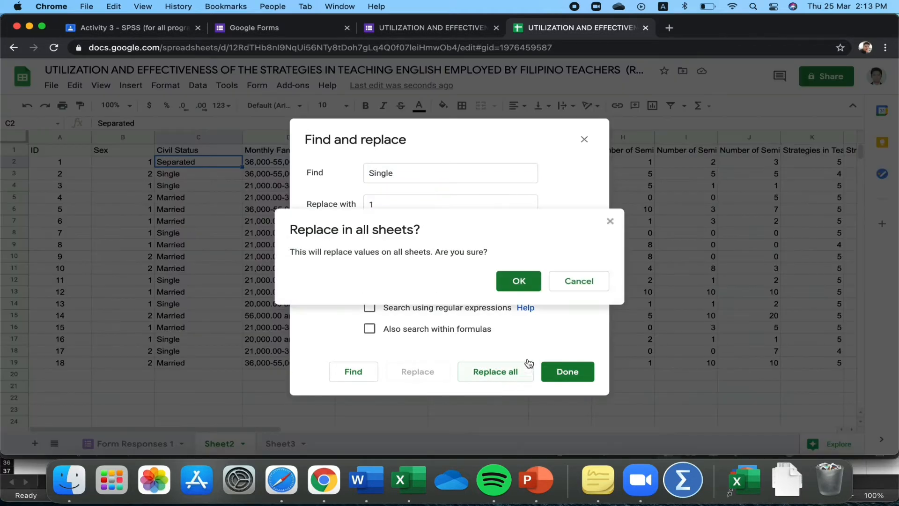
{"action": "left_click", "coordinate": [515, 281]}
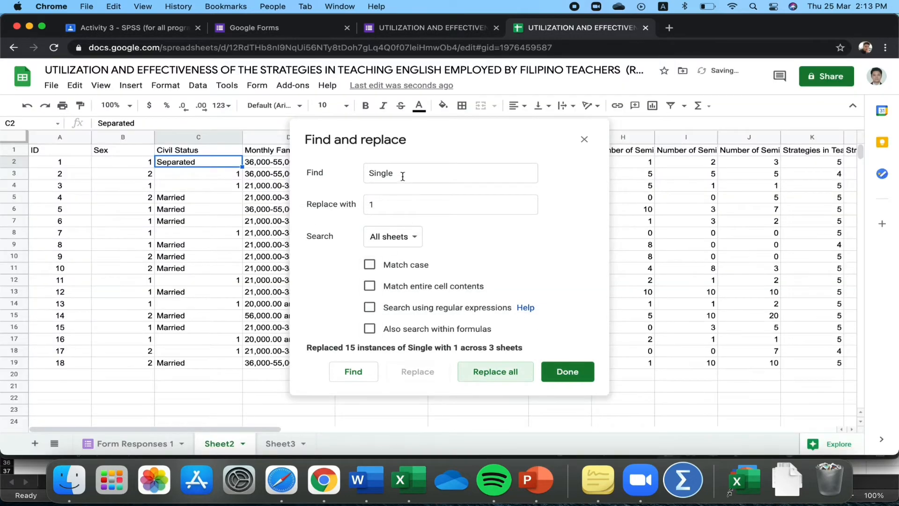
Step: Replace every "Married" with 2 across all sheets
{"action": "left_click_drag", "start_coordinate": [403, 173], "coordinate": [350, 173]}
{"action": "type", "text": "Married"}
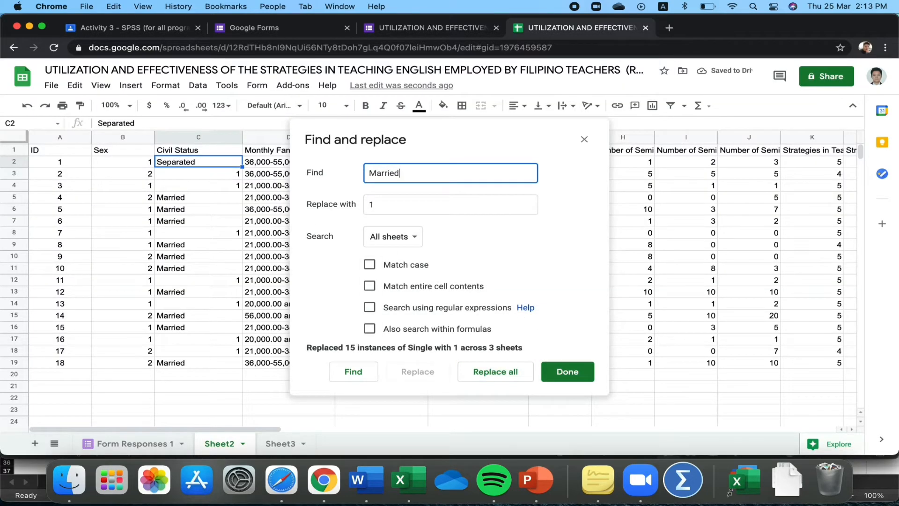
{"action": "left_click", "coordinate": [392, 201]}
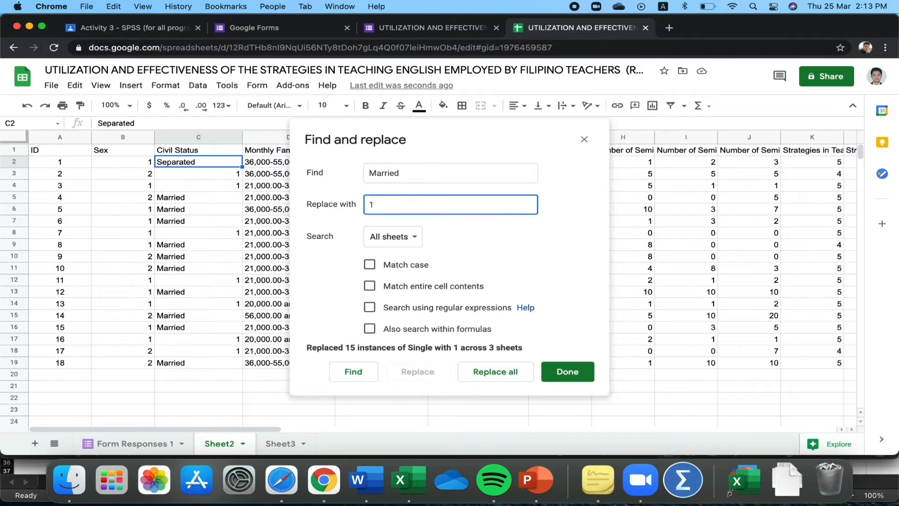
{"action": "left_click", "coordinate": [495, 371]}
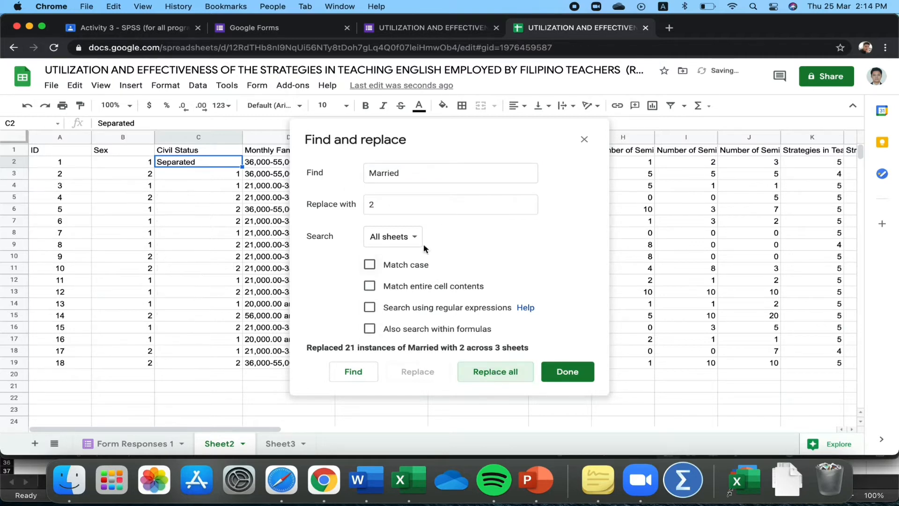
Step: Replace every "Separated" with 3 across all sheets and close Find and replace
{"action": "double_click", "coordinate": [406, 177]}
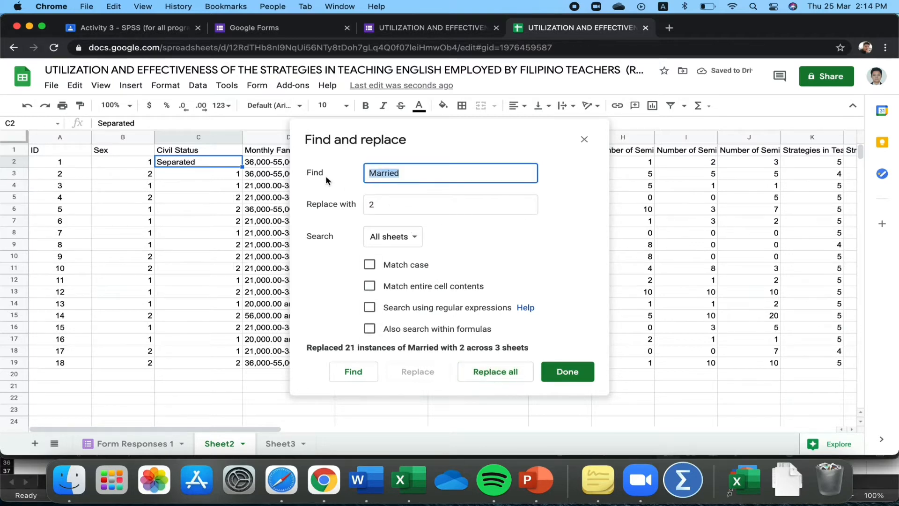
{"action": "type", "text": "Separated"}
{"action": "left_click", "coordinate": [373, 204]}
{"action": "key", "text": "BackSpace"}
{"action": "type", "text": "3"}
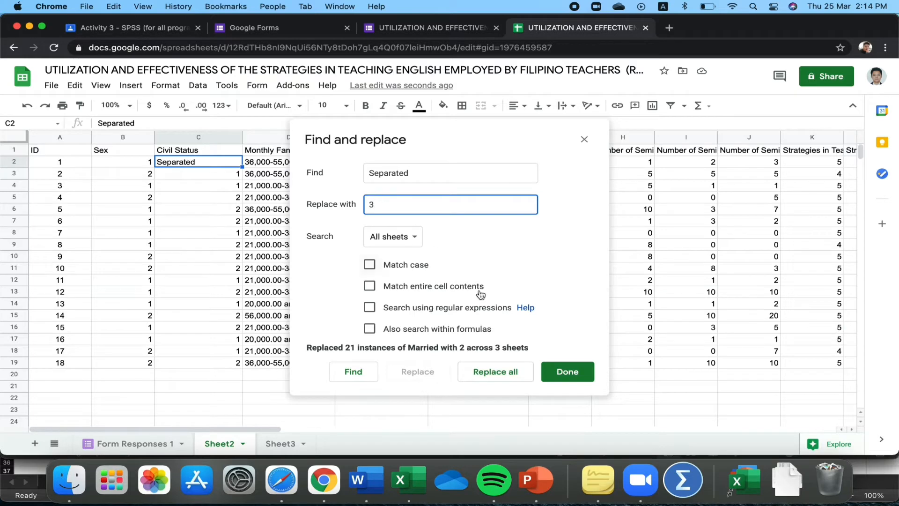
{"action": "left_click", "coordinate": [501, 378]}
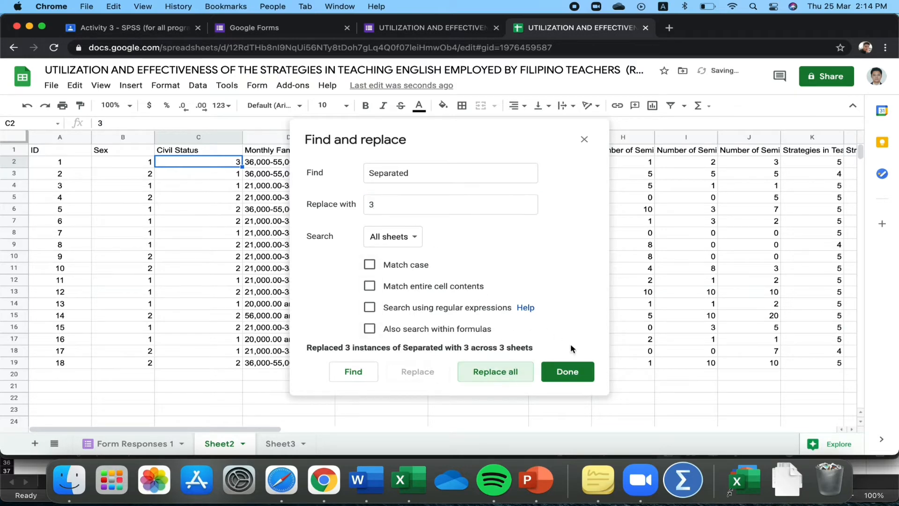
{"action": "left_click", "coordinate": [569, 377]}
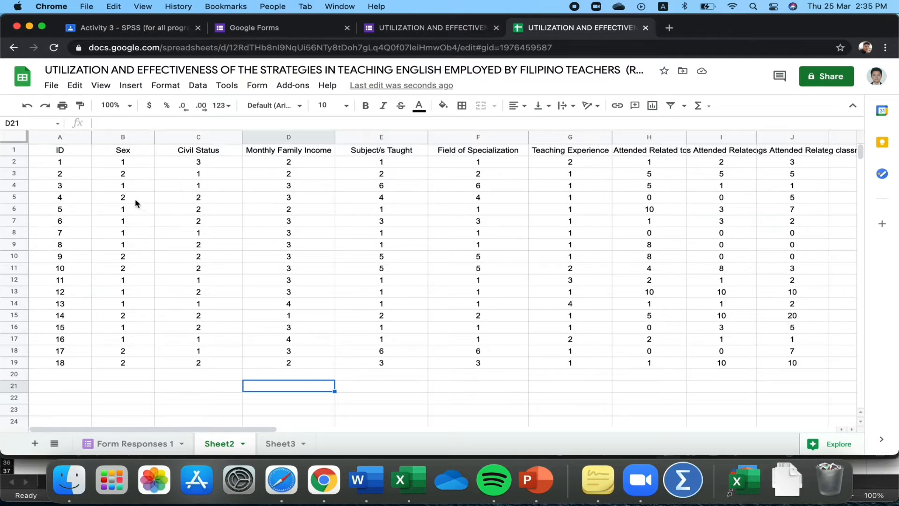
Step: Copy the coded response data in A2:AN19 of Sheet2, without the header row
{"action": "left_click", "coordinate": [63, 163]}
{"action": "left_click_drag", "start_coordinate": [63, 163], "coordinate": [864, 197]}
{"action": "left_click_drag", "start_coordinate": [839, 356], "coordinate": [810, 362]}
{"action": "right_click", "coordinate": [630, 268]}
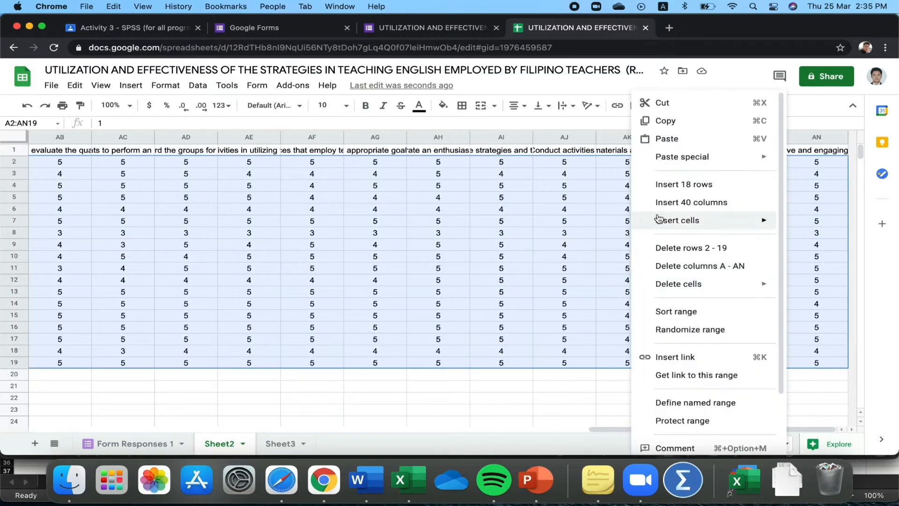
{"action": "left_click", "coordinate": [657, 120]}
Step: Switch to IBM SPSS Statistics and open a new dataset from the welcome dialog
{"action": "left_click", "coordinate": [679, 495]}
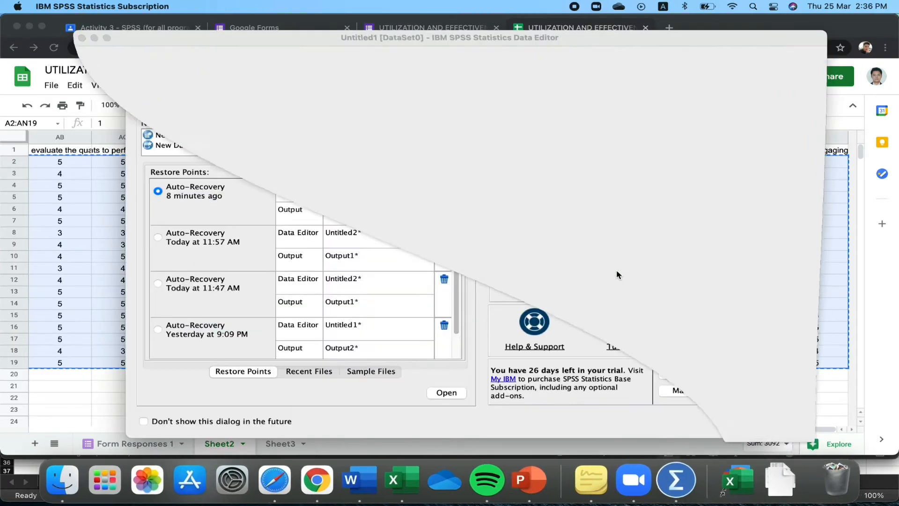
{"action": "left_click", "coordinate": [179, 137]}
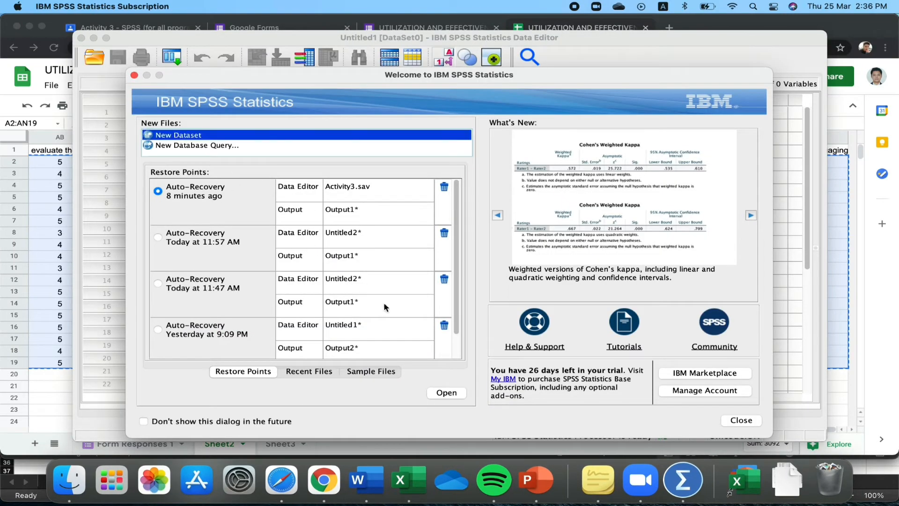
{"action": "left_click", "coordinate": [447, 392]}
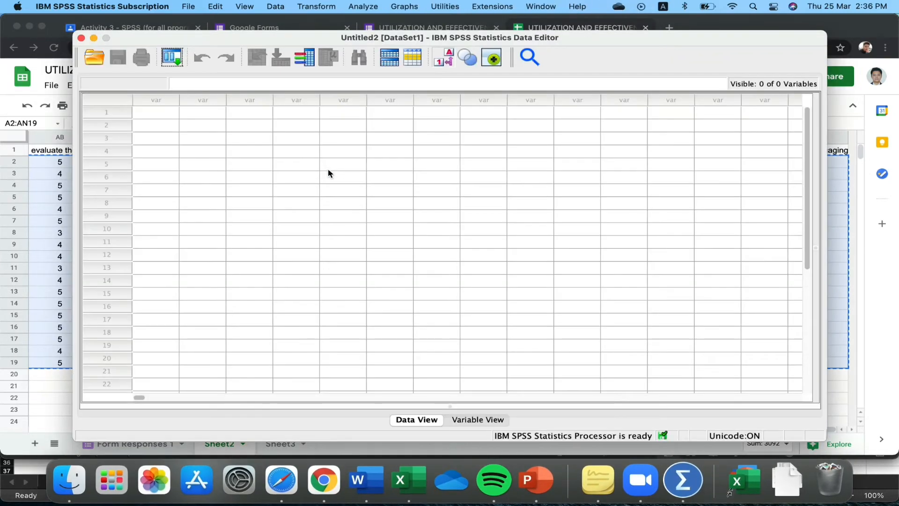
Step: Paste the copied responses into the empty dataset from the first cell of row 1 and show the Variable View
{"action": "left_click", "coordinate": [147, 113]}
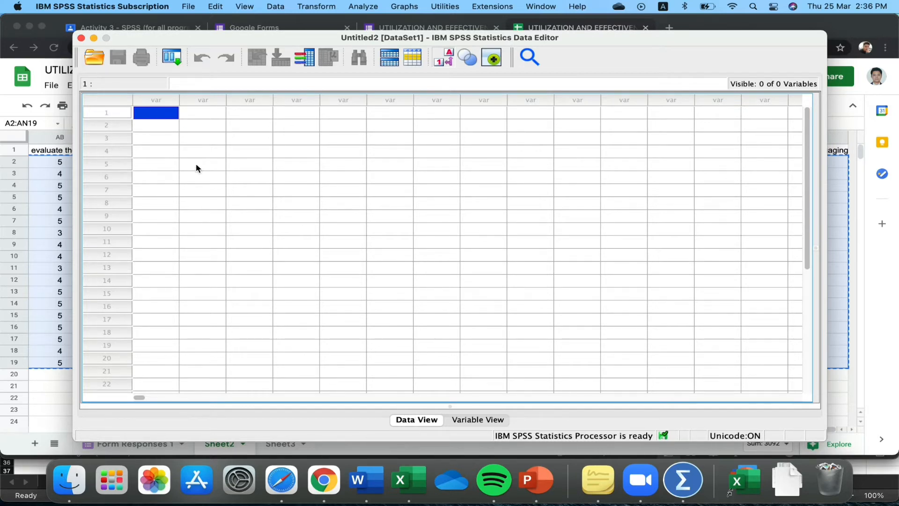
{"action": "key", "text": "super+v"}
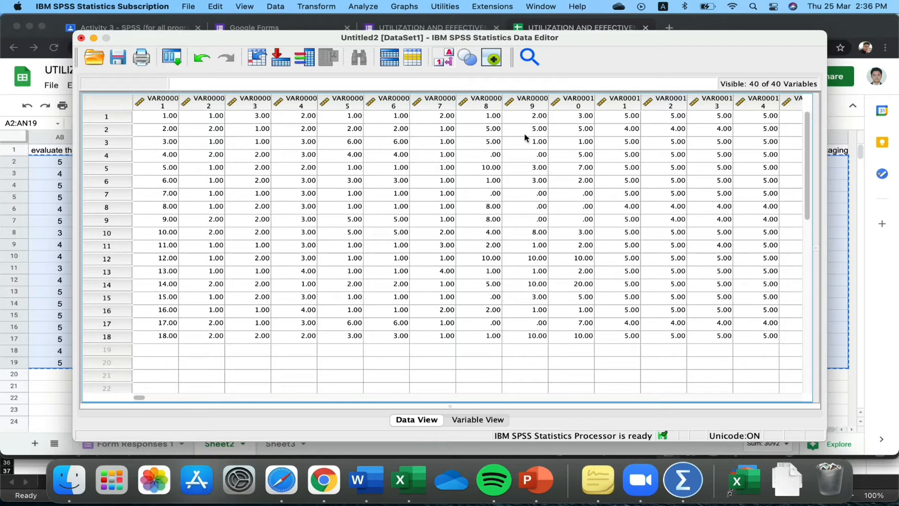
{"action": "left_click", "coordinate": [485, 420]}
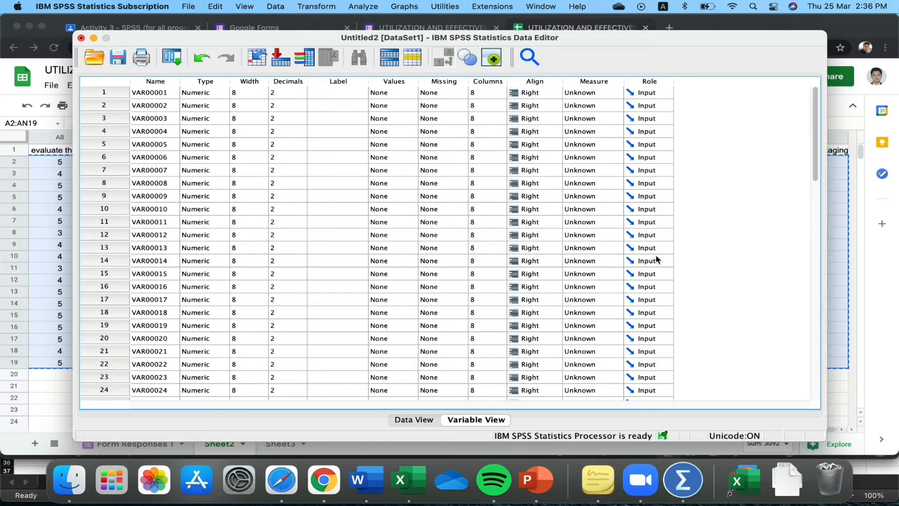
Step: Save the pasted dataset as Activity3 in the Activity 3 folder
{"action": "left_click", "coordinate": [118, 59]}
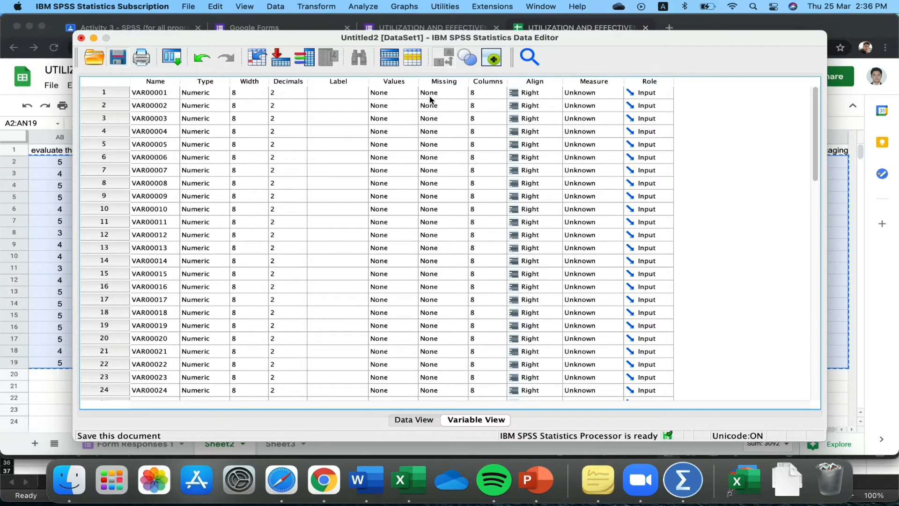
{"action": "left_click", "coordinate": [468, 90]}
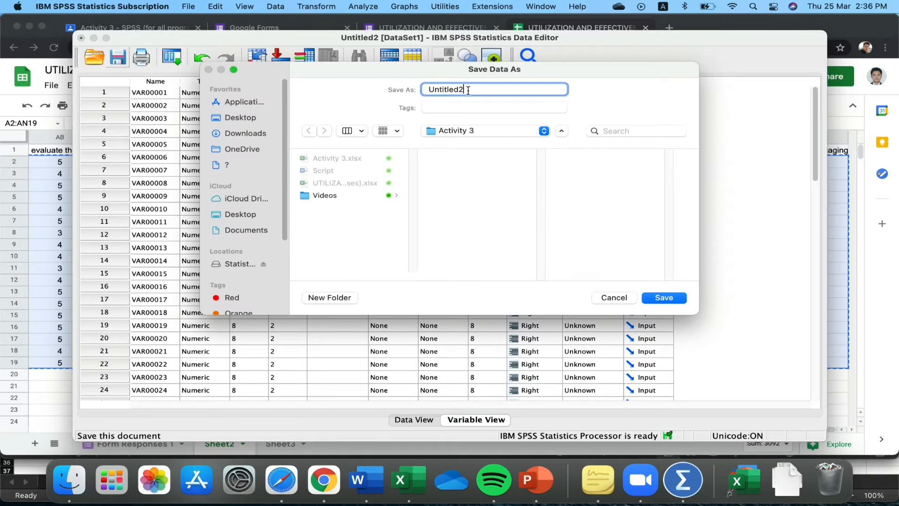
{"action": "key", "text": "BackSpace"}
{"action": "key", "text": "BackSpace"}
{"action": "key", "text": "BackSpace"}
{"action": "key", "text": "BackSpace"}
{"action": "key", "text": "BackSpace"}
{"action": "key", "text": "BackSpace"}
{"action": "key", "text": "BackSpace"}
{"action": "key", "text": "BackSpace"}
{"action": "key", "text": "BackSpace"}
{"action": "type", "text": "Activity"}
{"action": "left_click", "coordinate": [650, 300]}
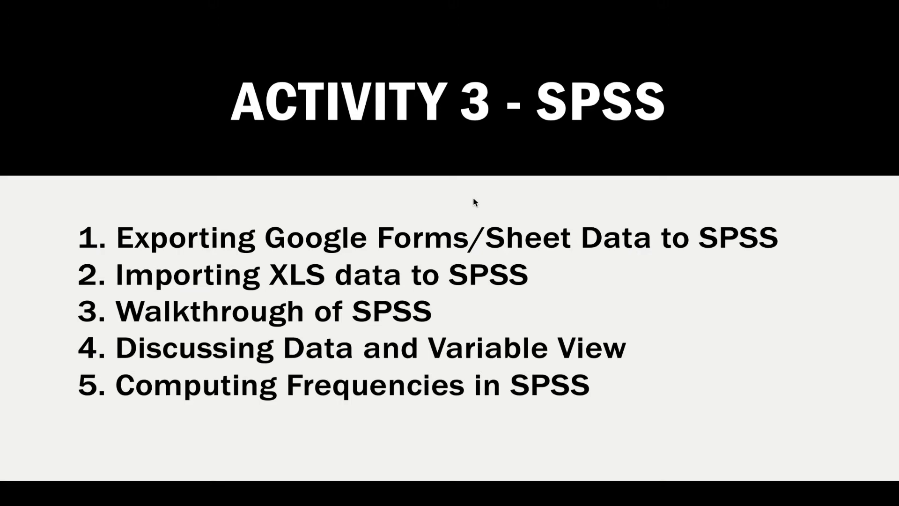
Step: End the slide show, switch to IBM SPSS Statistics and dismiss its welcome dialog
{"action": "key", "text": "Escape"}
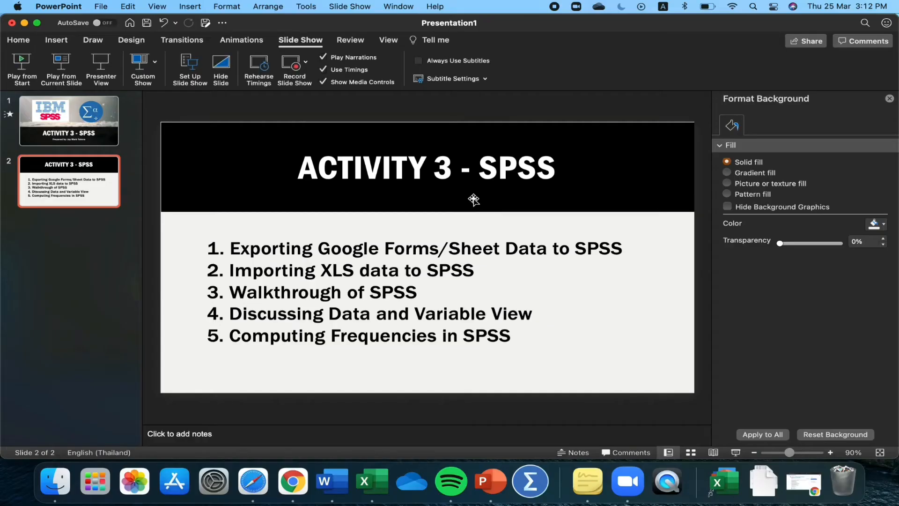
{"action": "left_click", "coordinate": [526, 490]}
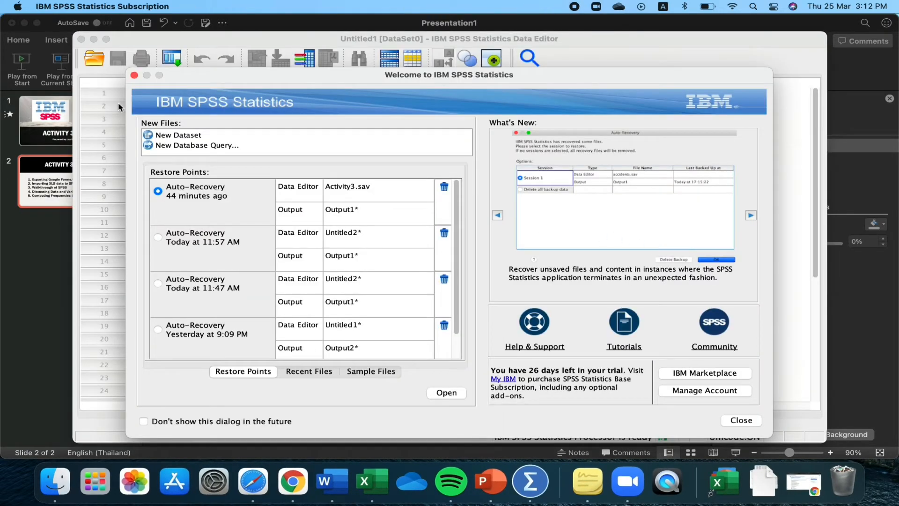
{"action": "left_click", "coordinate": [746, 421]}
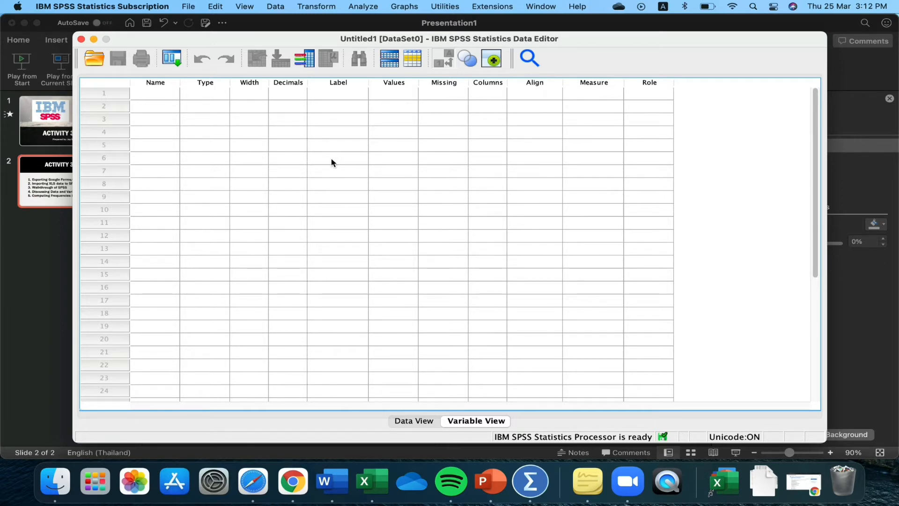
Step: Import Sheet1 of the Excel file Activity 3.xlsx with variable names read from the first row, and show the Data View
{"action": "left_click", "coordinate": [187, 7]}
{"action": "mouse_move", "coordinate": [195, 48]}
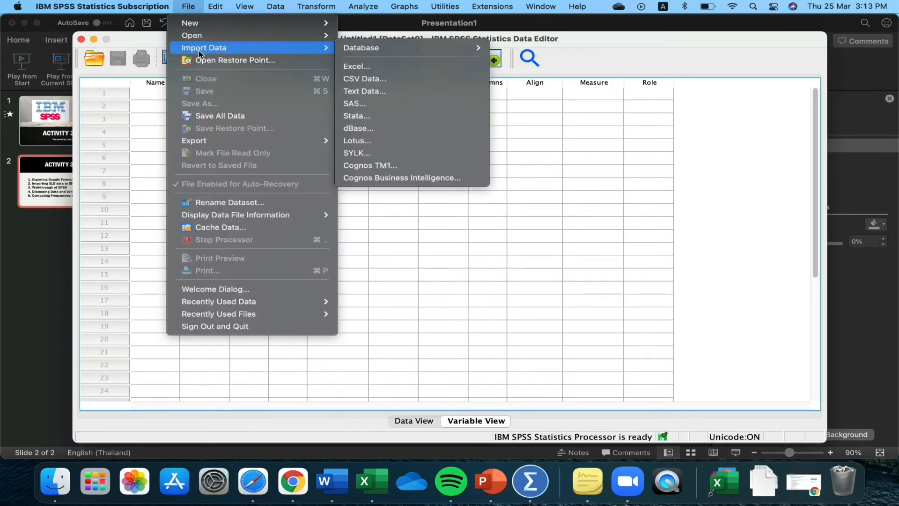
{"action": "left_click", "coordinate": [361, 67]}
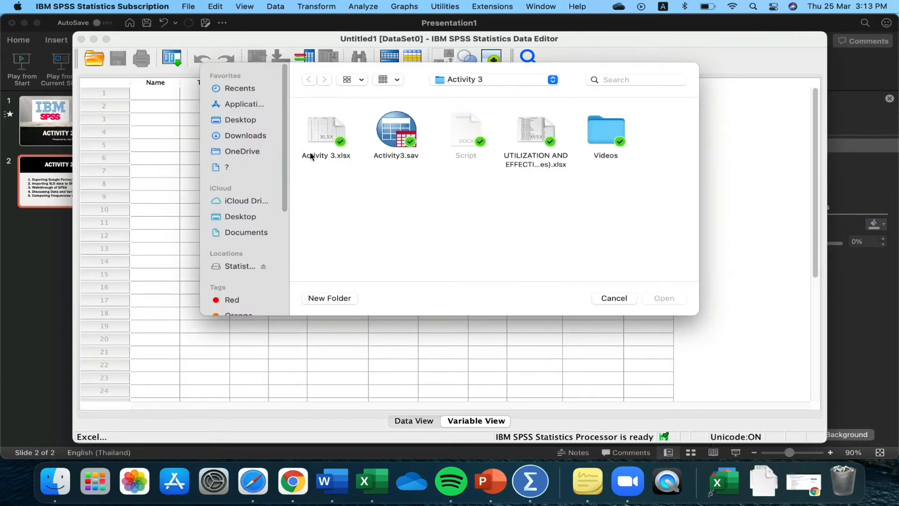
{"action": "left_click", "coordinate": [320, 133]}
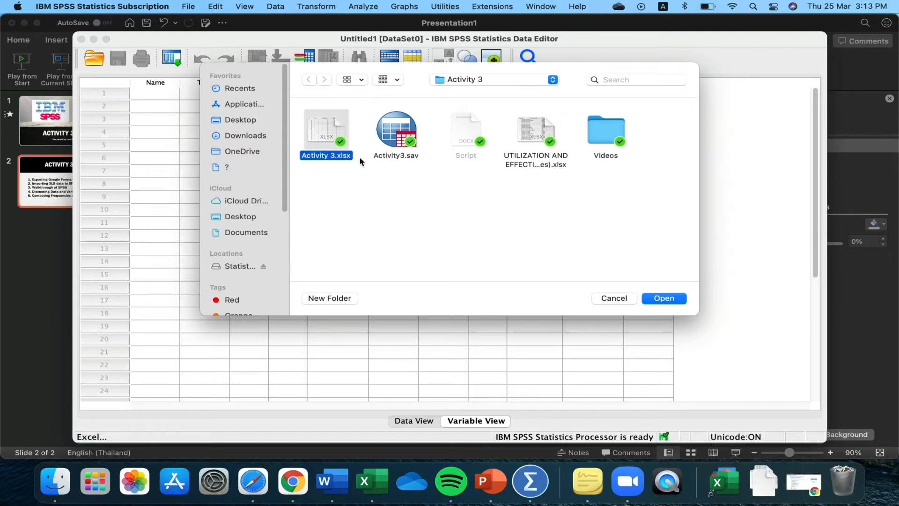
{"action": "left_click", "coordinate": [665, 298]}
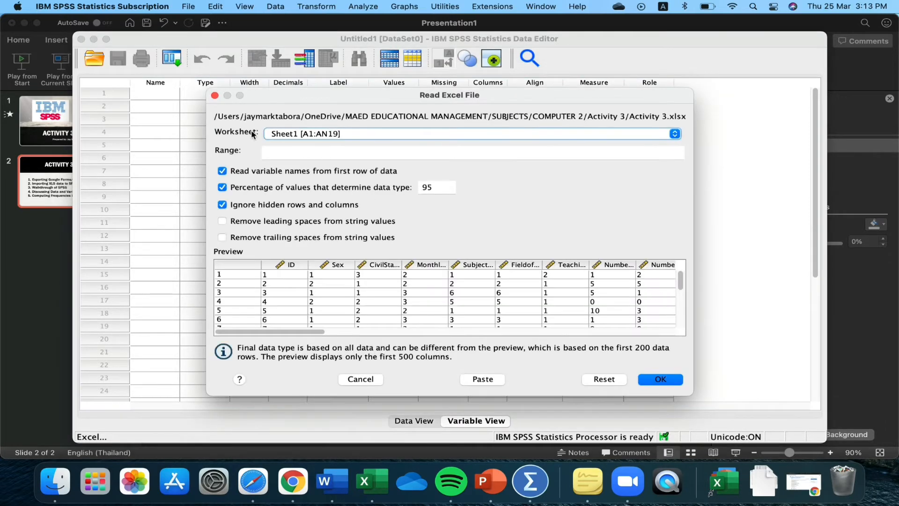
{"action": "left_click", "coordinate": [660, 380]}
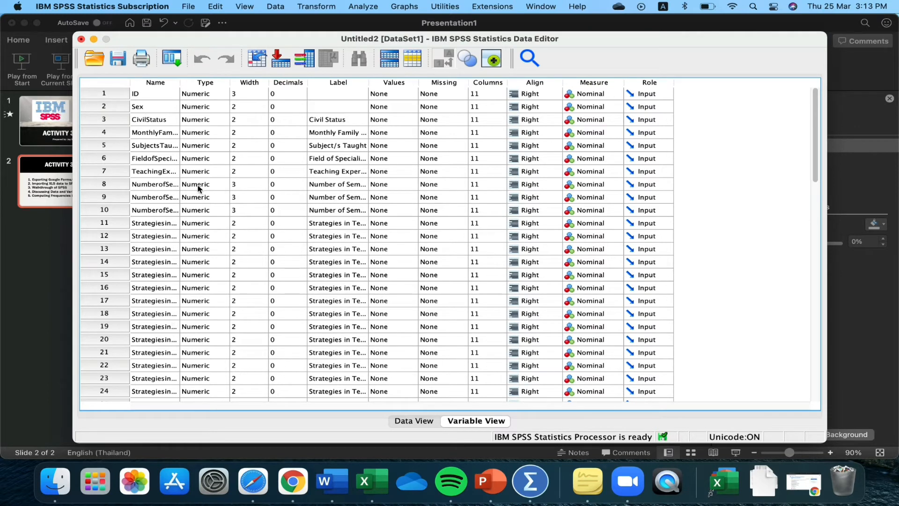
{"action": "left_click", "coordinate": [422, 425]}
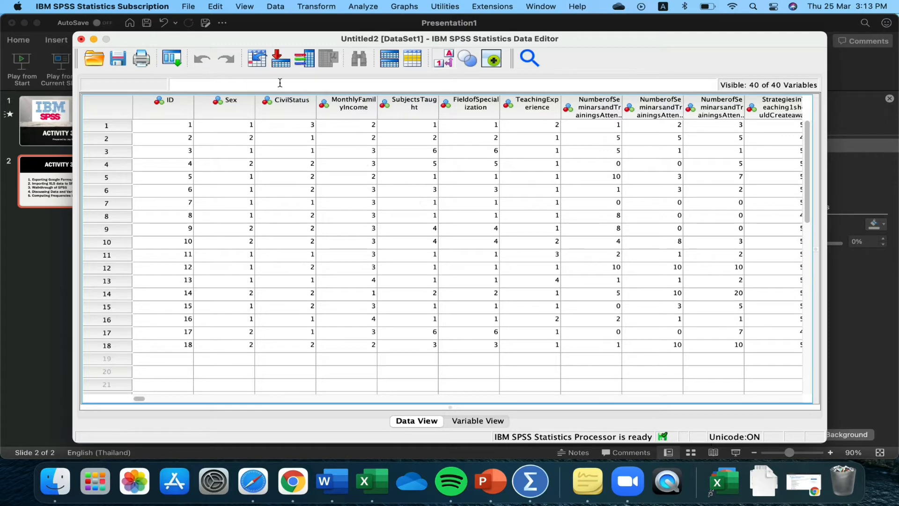
Step: Save the imported dataset under the name Activity3 in the Activity 3 folder
{"action": "left_click", "coordinate": [123, 61]}
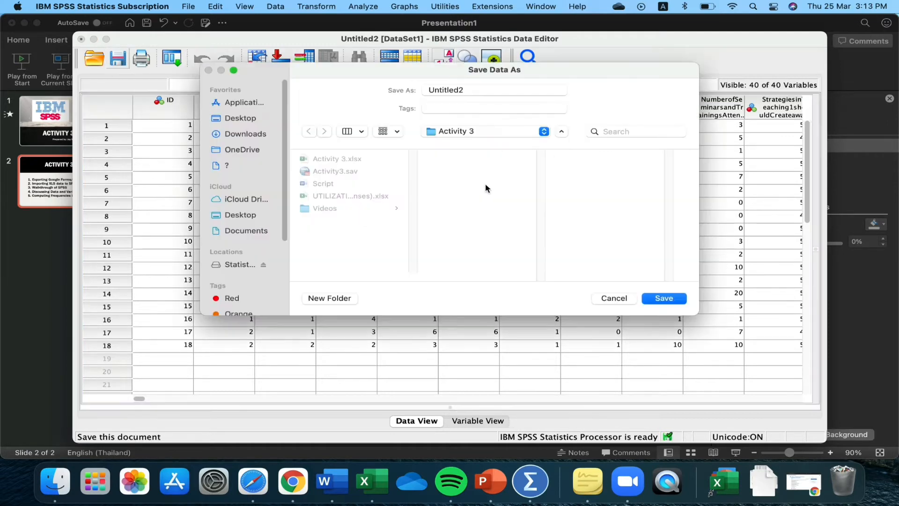
{"action": "double_click", "coordinate": [470, 93]}
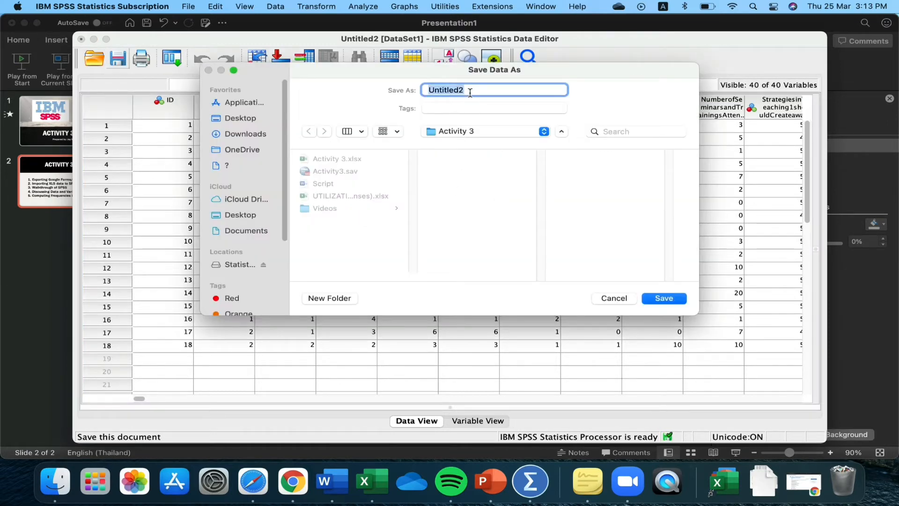
{"action": "key", "text": "BackSpace"}
{"action": "type", "text": "Activ"}
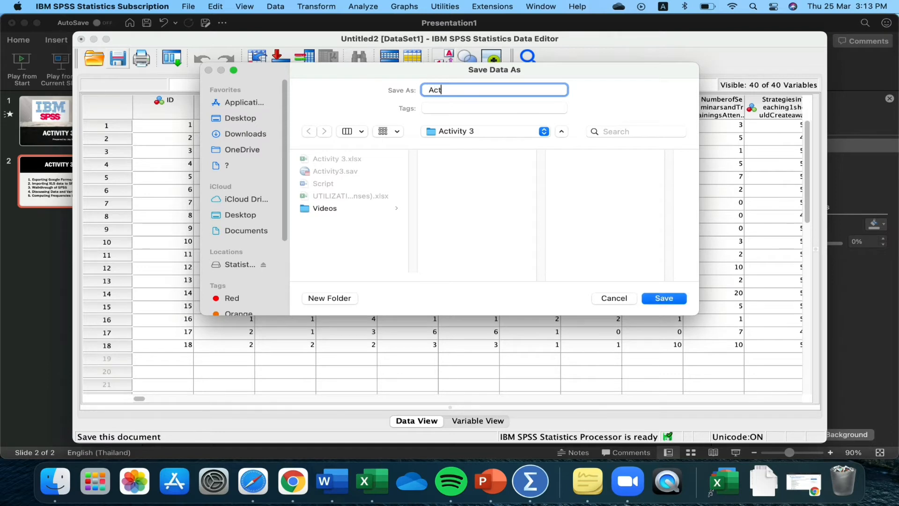
{"action": "type", "text": "ity3"}
{"action": "left_click", "coordinate": [676, 301]}
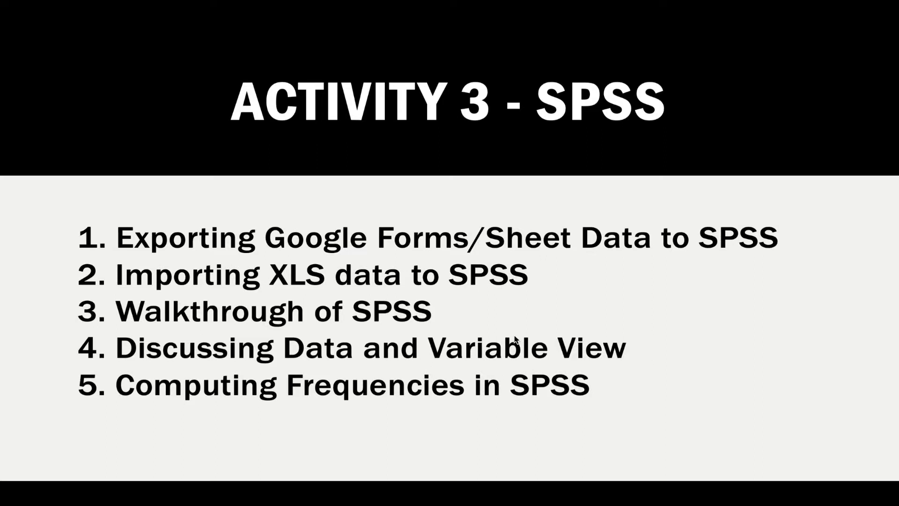
Step: End the slide show, switch to IBM SPSS Statistics without restoring any file, and show the empty dataset's Variable View
{"action": "key", "text": "Escape"}
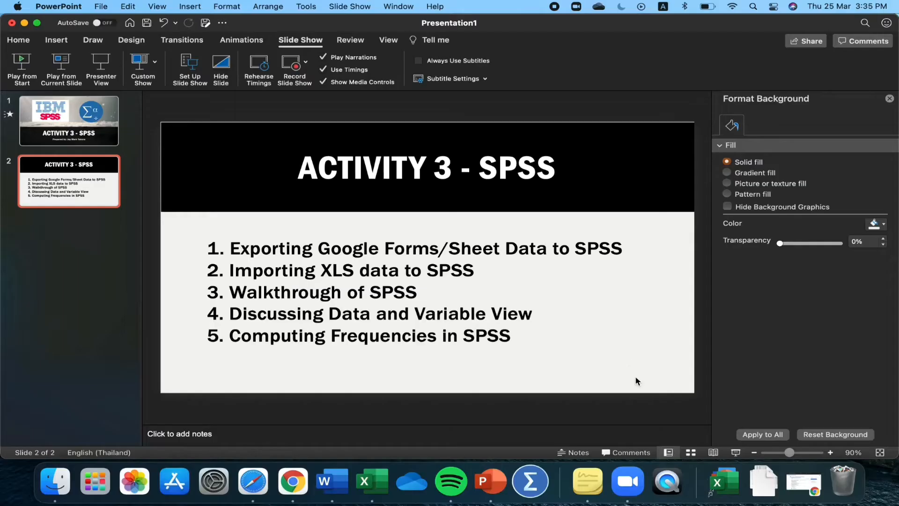
{"action": "left_click", "coordinate": [530, 487]}
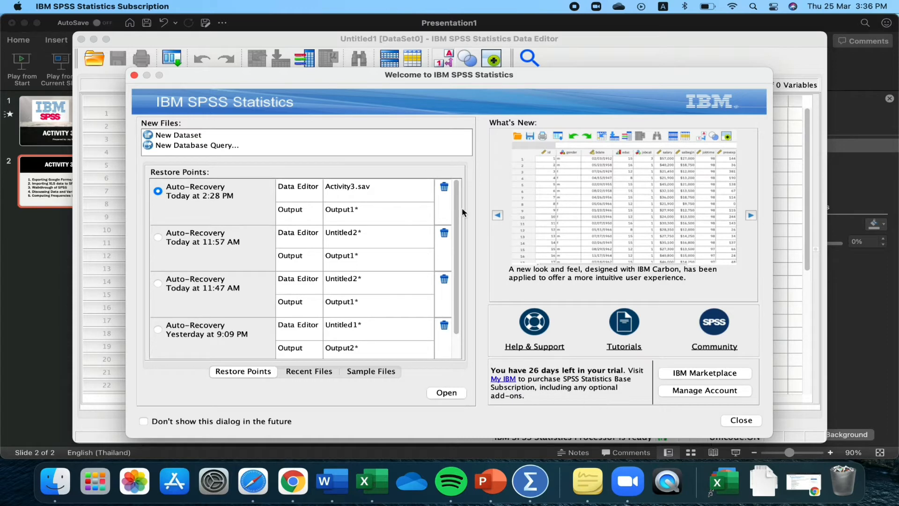
{"action": "left_click", "coordinate": [732, 420]}
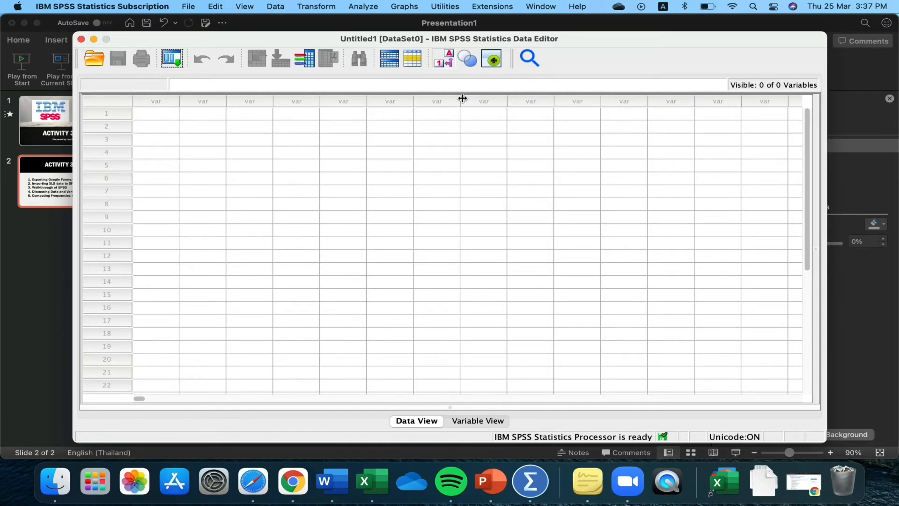
{"action": "left_click", "coordinate": [477, 420]}
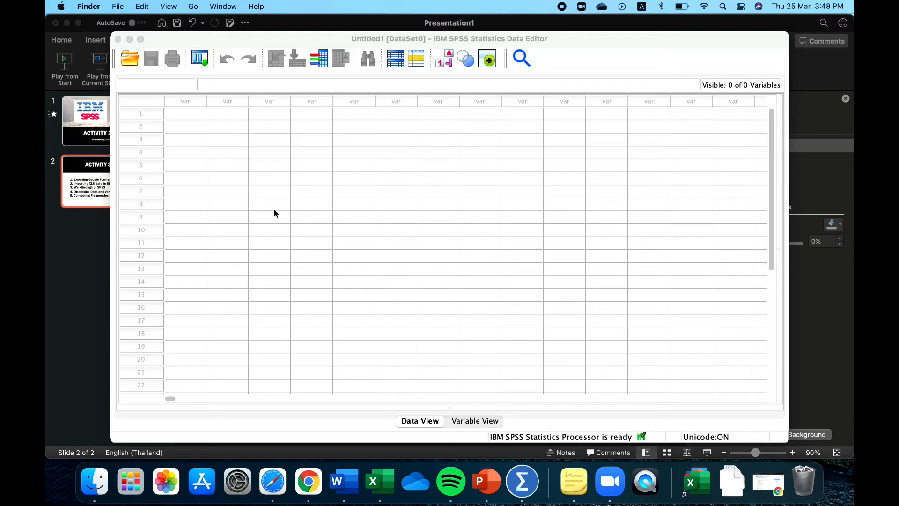
{"action": "left_click", "coordinate": [469, 420]}
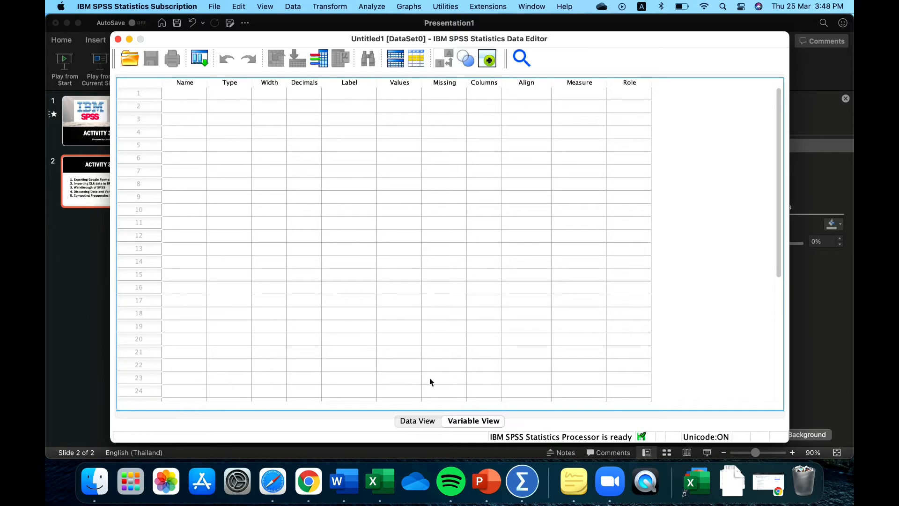
Step: Import Sheet1 of Activity 3.xlsx into a new dataset with variable names read from the first row of data
{"action": "left_click", "coordinate": [421, 420]}
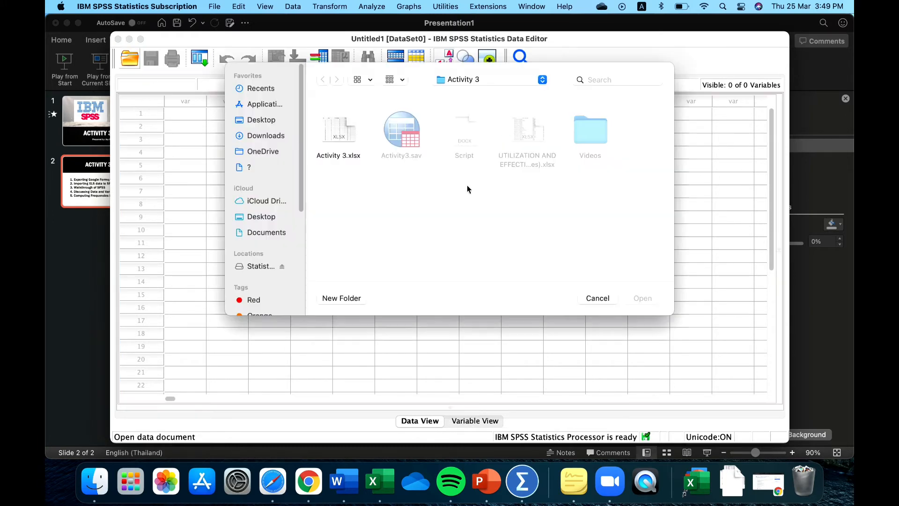
{"action": "left_click", "coordinate": [341, 128]}
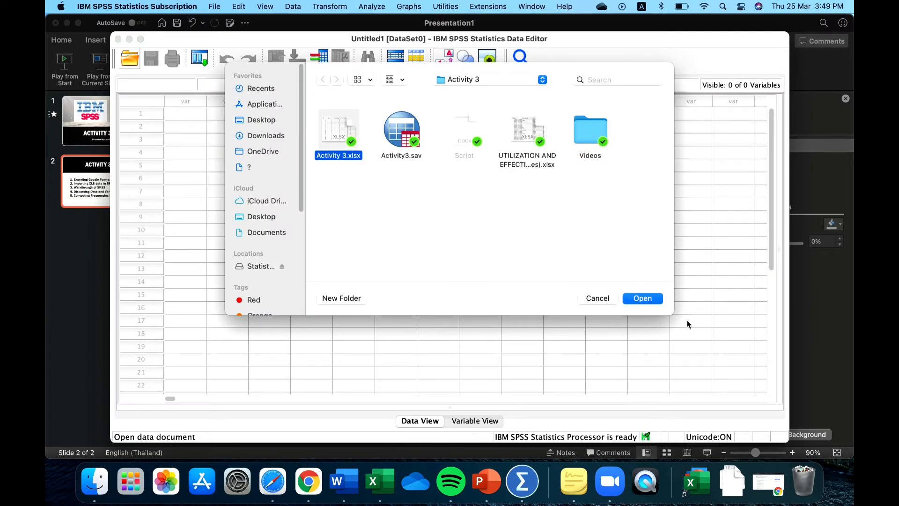
{"action": "left_click", "coordinate": [643, 299]}
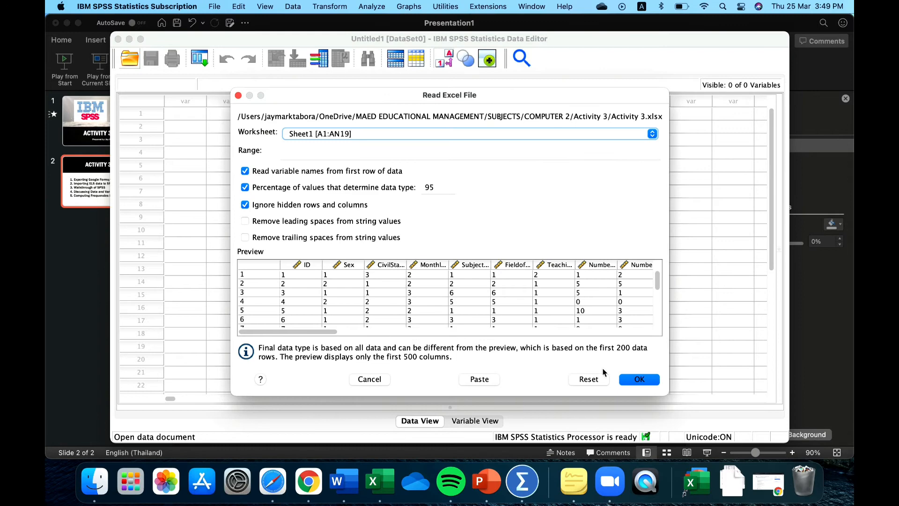
{"action": "left_click", "coordinate": [639, 379]}
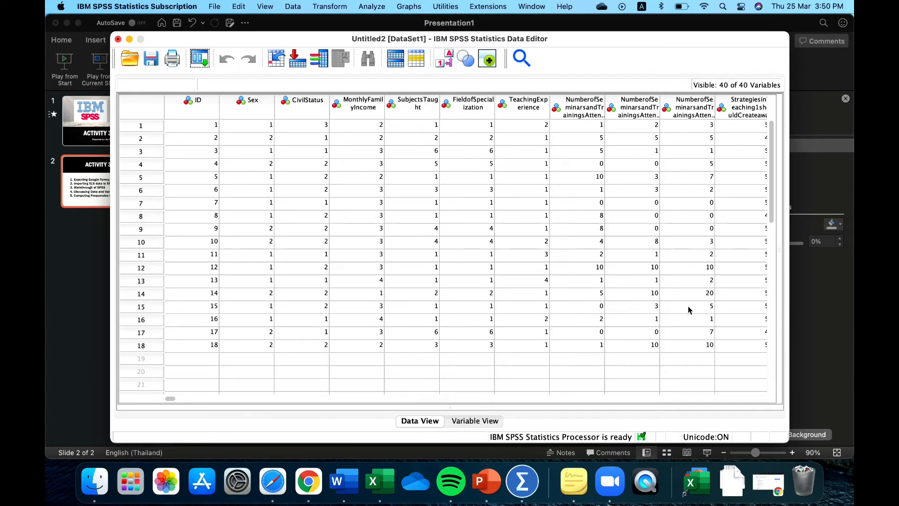
Step: Show the imported dataset's Variable View and widen the Name column slightly
{"action": "left_click_drag", "start_coordinate": [171, 399], "coordinate": [170, 377]}
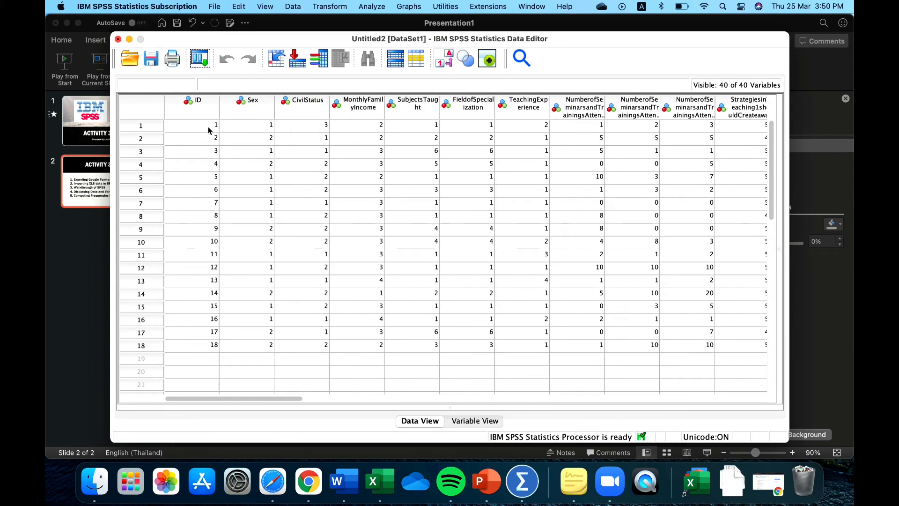
{"action": "left_click", "coordinate": [468, 422]}
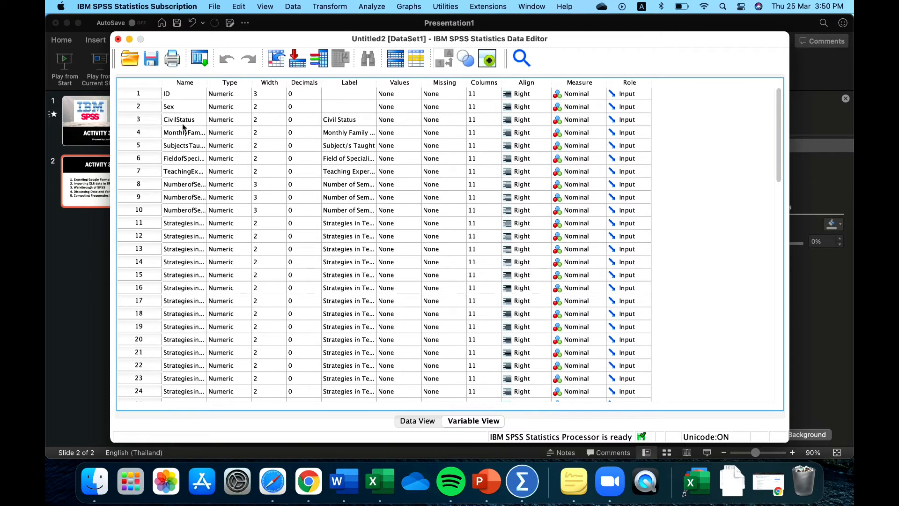
{"action": "double_click", "coordinate": [179, 95]}
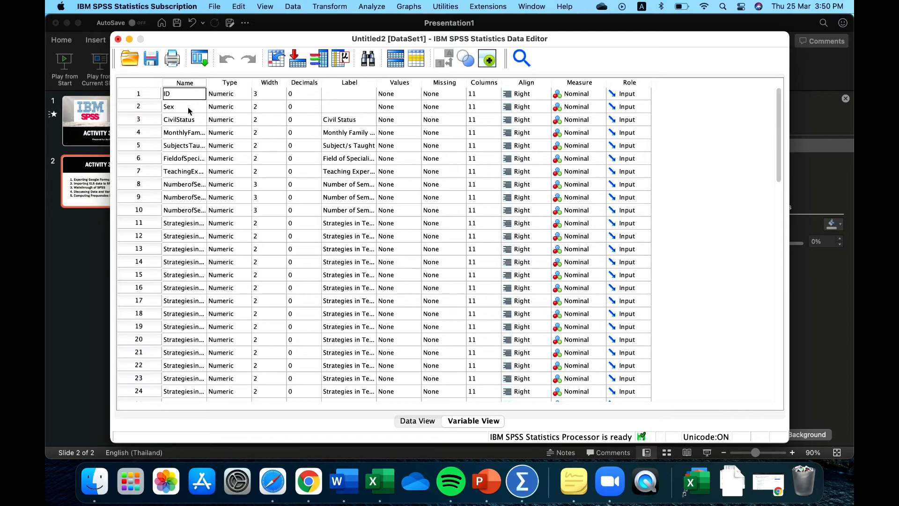
{"action": "left_click", "coordinate": [188, 107]}
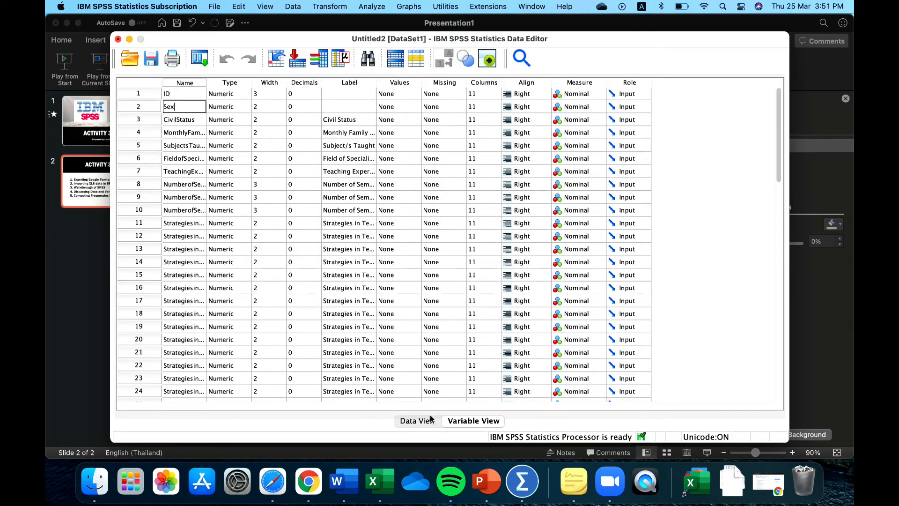
{"action": "left_click", "coordinate": [195, 122]}
{"action": "left_click", "coordinate": [198, 133]}
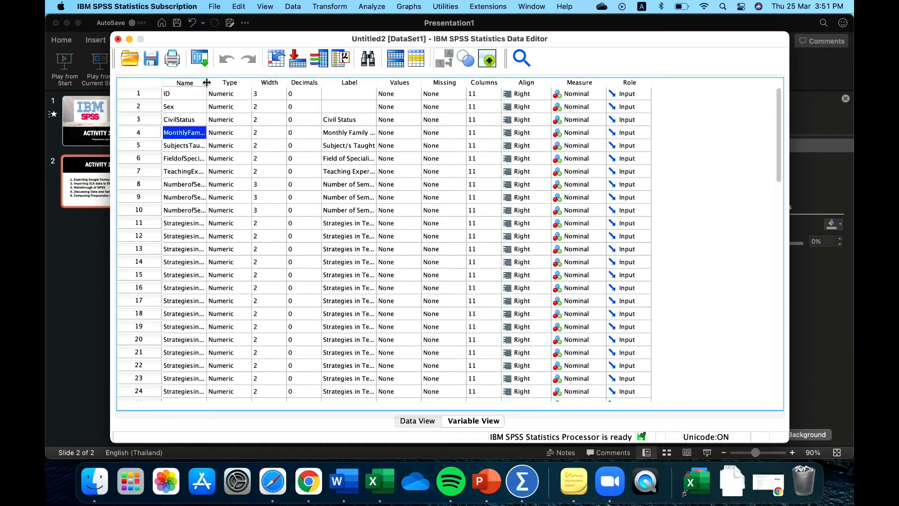
{"action": "left_click_drag", "start_coordinate": [206, 82], "coordinate": [213, 82]}
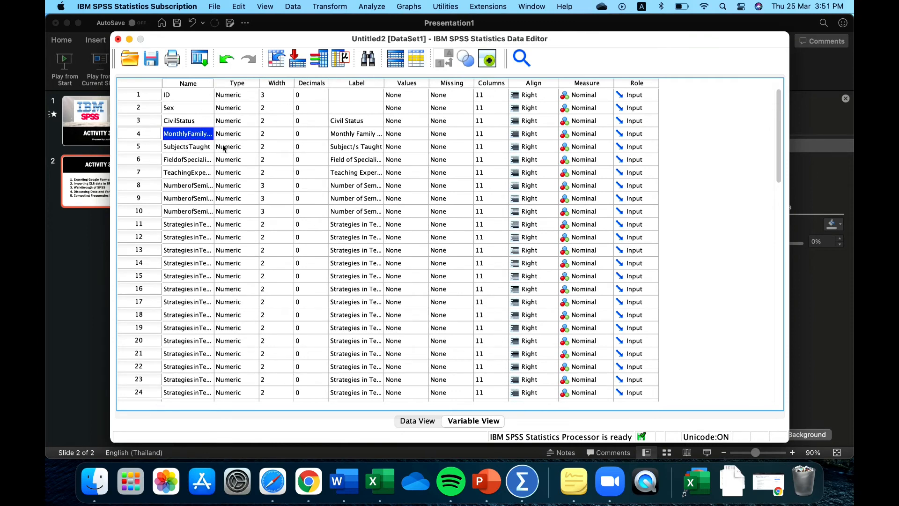
Step: Examine the name and label of CivilStatus, the type of ID, and the widths of ID and Sex
{"action": "double_click", "coordinate": [201, 121]}
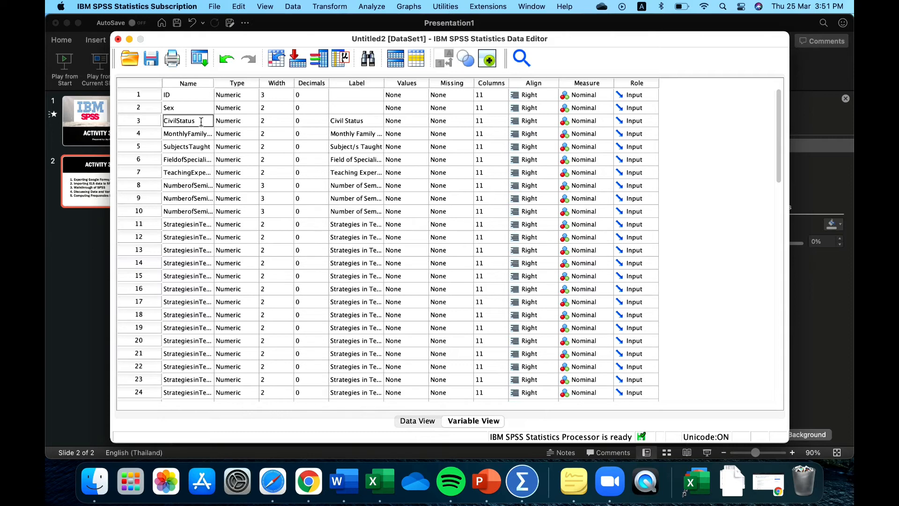
{"action": "left_click", "coordinate": [367, 123]}
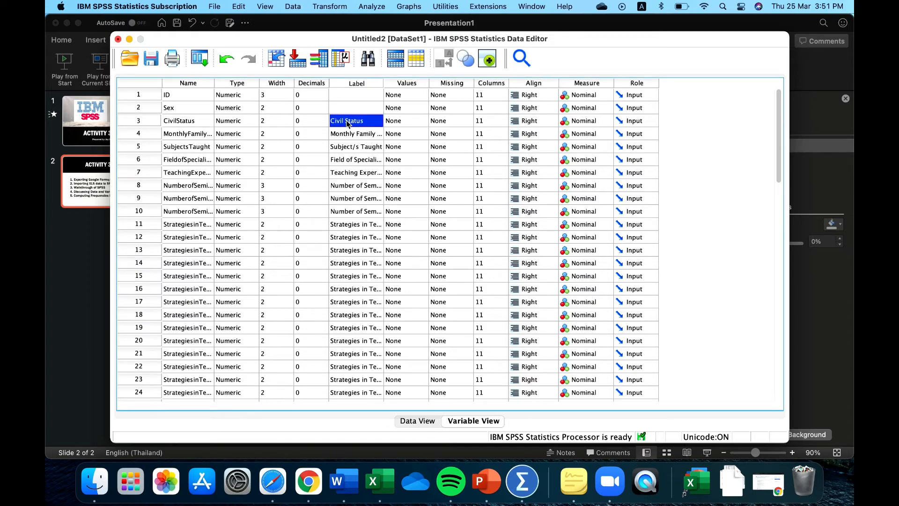
{"action": "left_click", "coordinate": [347, 122]}
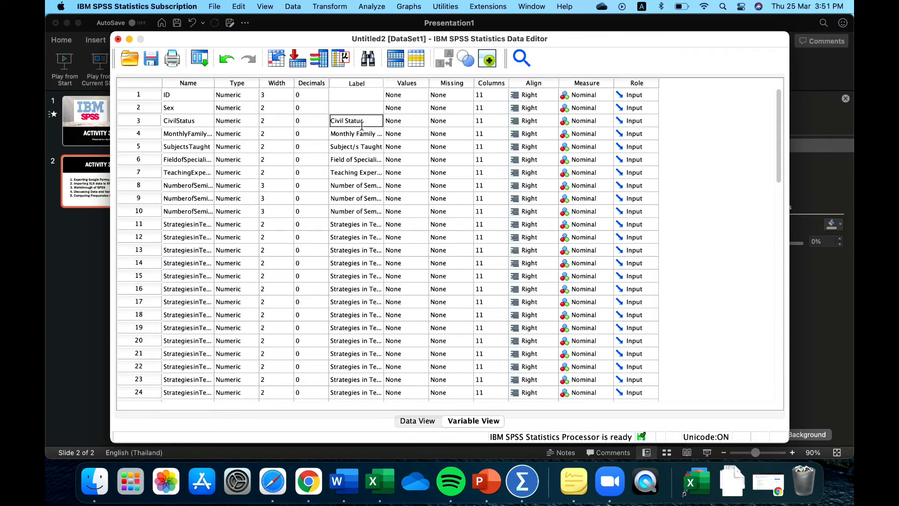
{"action": "left_click", "coordinate": [242, 95]}
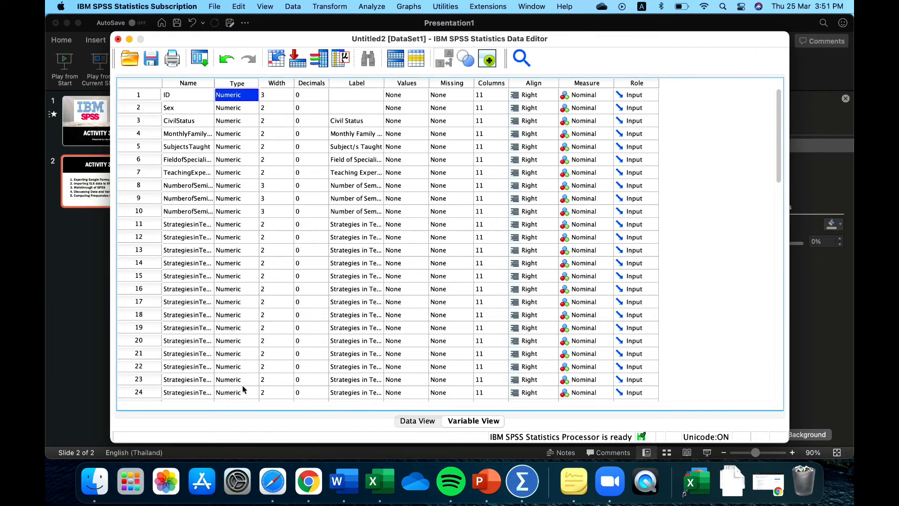
{"action": "left_click", "coordinate": [279, 96]}
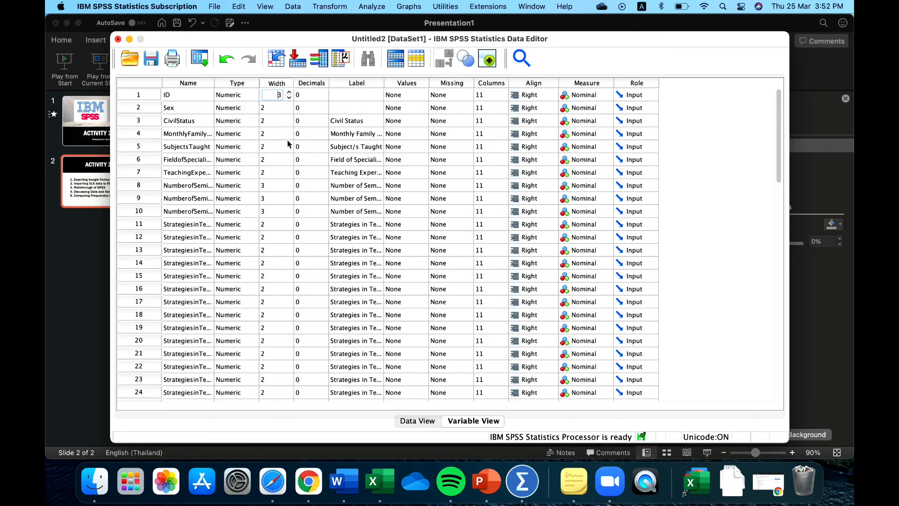
{"action": "left_click", "coordinate": [282, 108]}
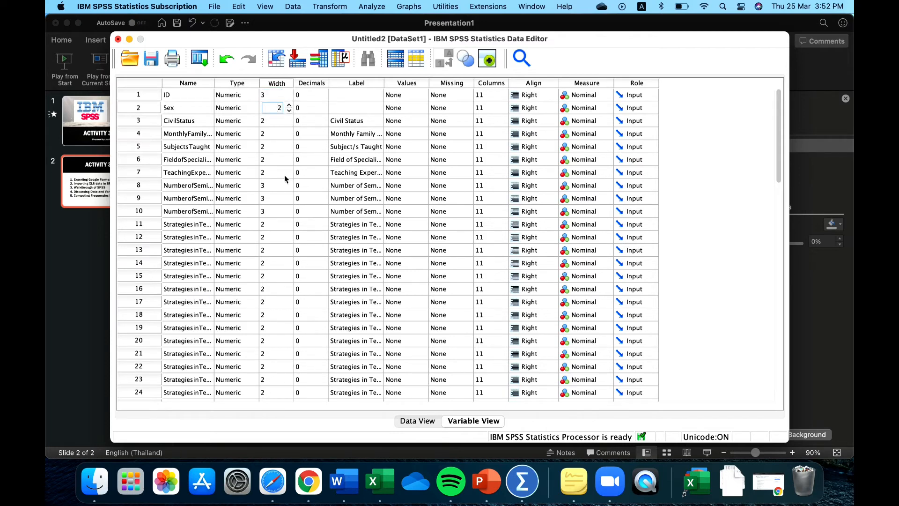
Step: Set the ID variable's decimals to 2 and check its values in the Data View
{"action": "left_click", "coordinate": [320, 95]}
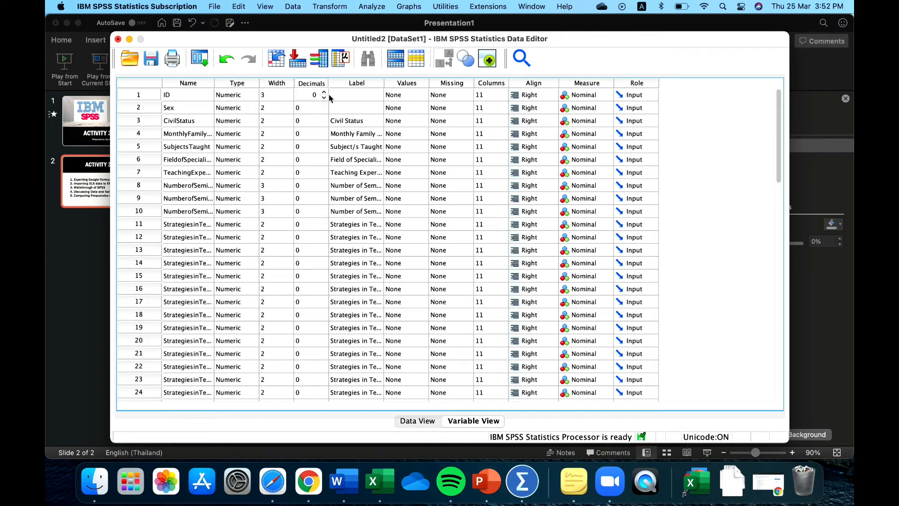
{"action": "left_click", "coordinate": [324, 92]}
{"action": "left_click", "coordinate": [417, 420]}
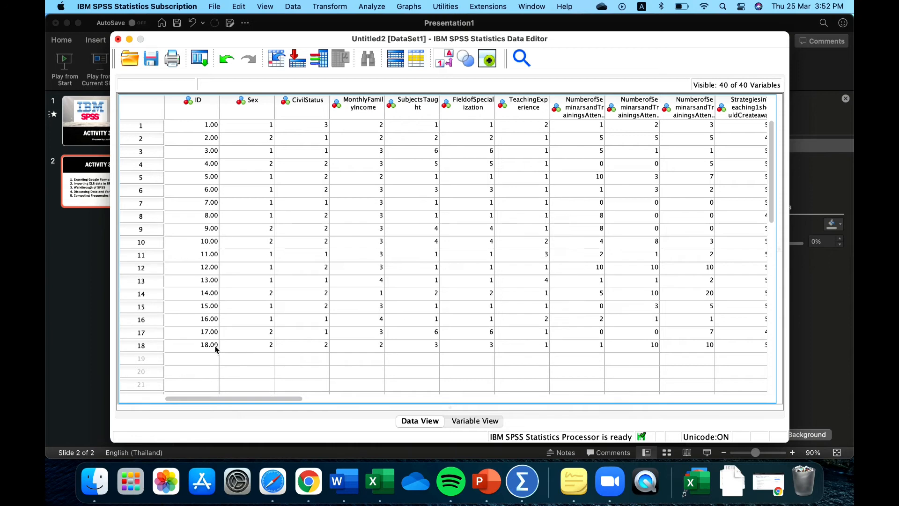
Step: Set the ID variable's decimals back to 0 in the Variable View and look through the decimals of all variables
{"action": "left_click", "coordinate": [475, 421]}
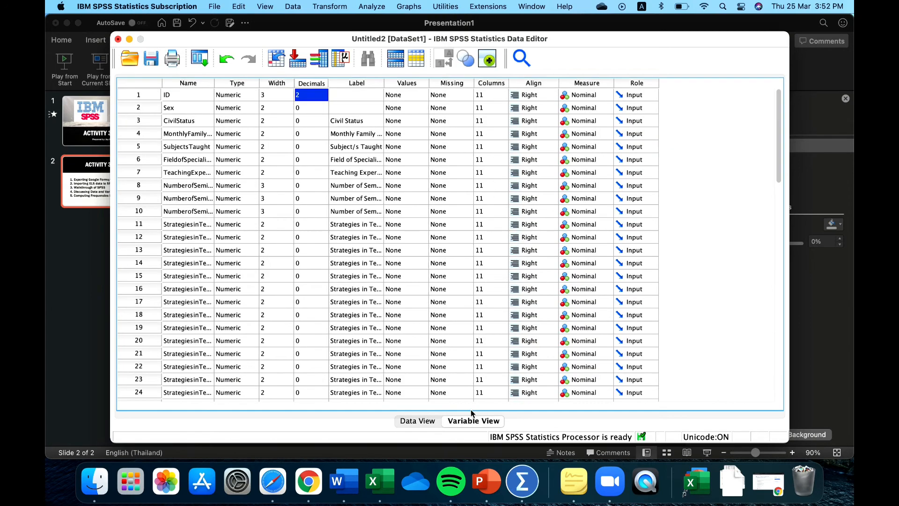
{"action": "left_click", "coordinate": [324, 98]}
{"action": "scroll", "coordinate": [318, 243], "scroll_direction": "down", "scroll_amount": 9}
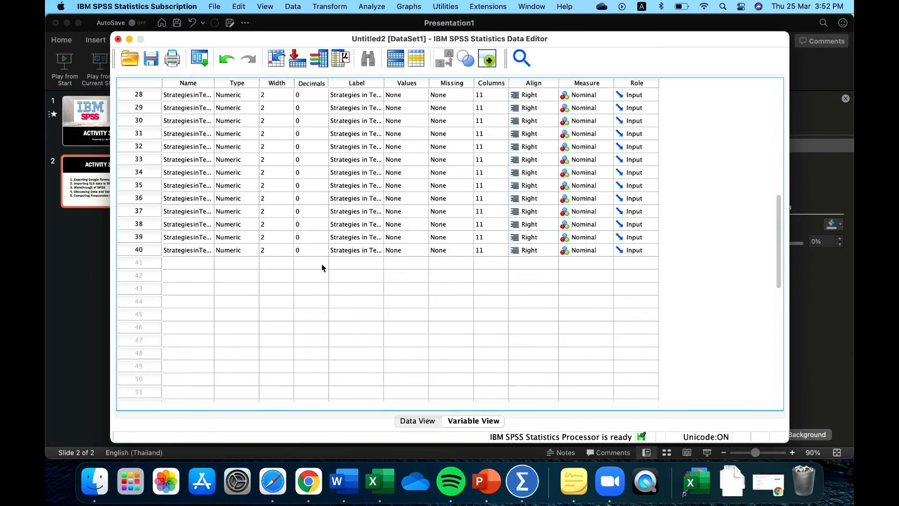
{"action": "scroll", "coordinate": [322, 268], "scroll_direction": "up", "scroll_amount": 9}
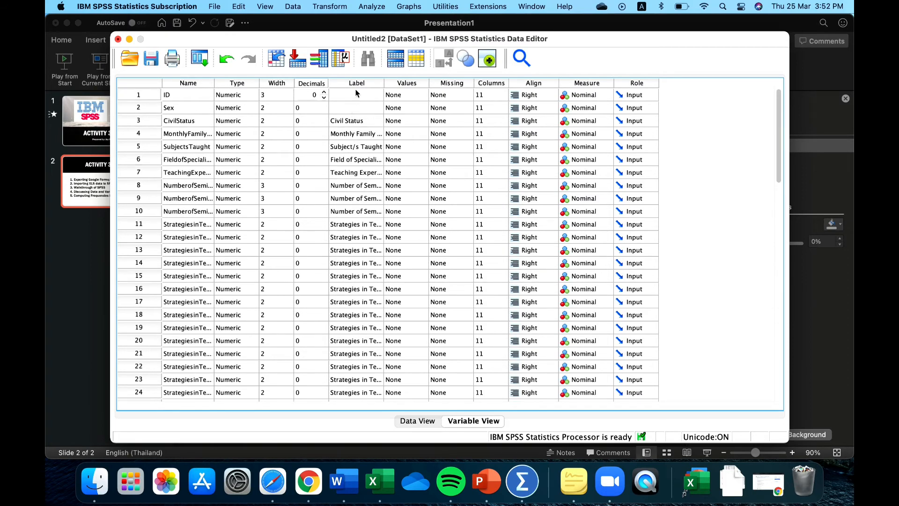
Step: Set the label of the Sex variable to Gender, check the Data View, and return to the Variable View
{"action": "left_click", "coordinate": [368, 120]}
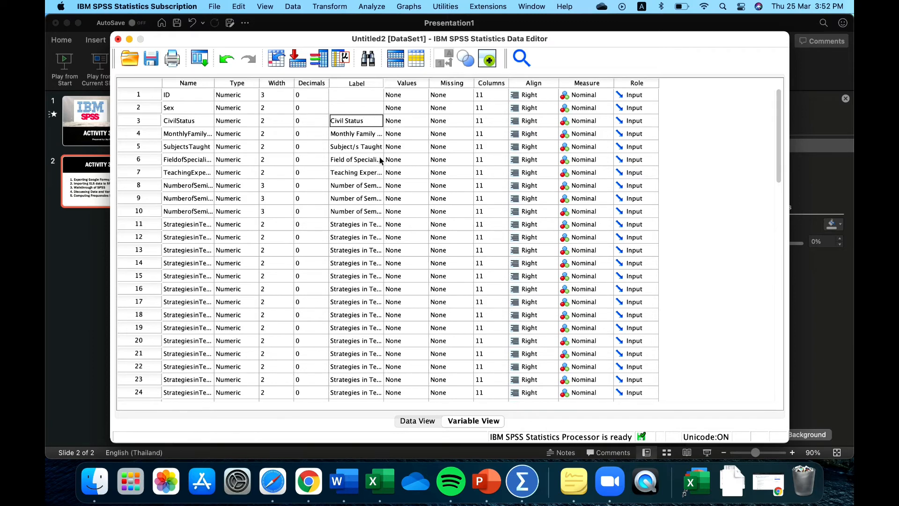
{"action": "left_click", "coordinate": [349, 107]}
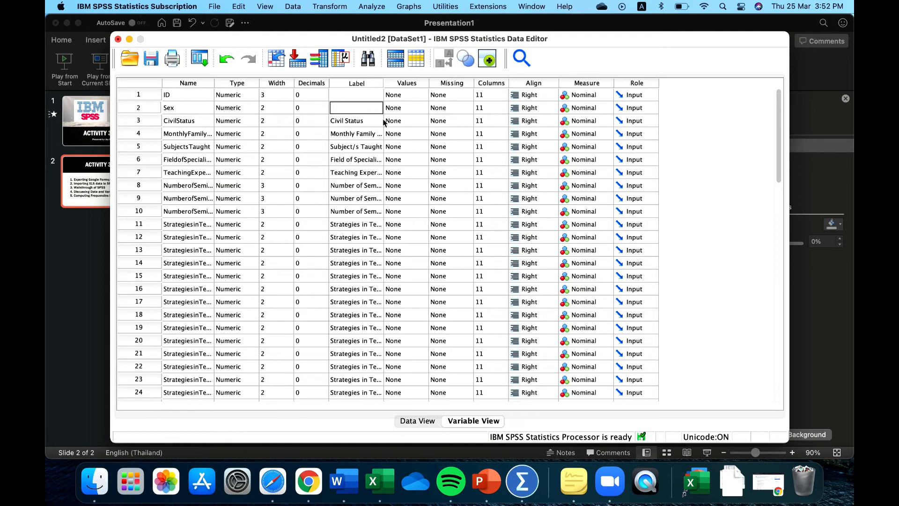
{"action": "type", "text": "Gender"}
{"action": "left_click", "coordinate": [418, 421]}
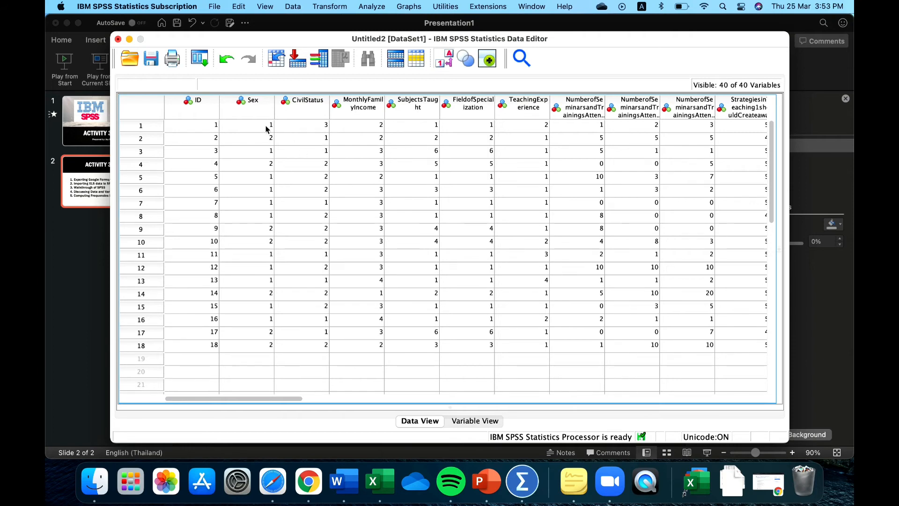
{"action": "left_click", "coordinate": [474, 421]}
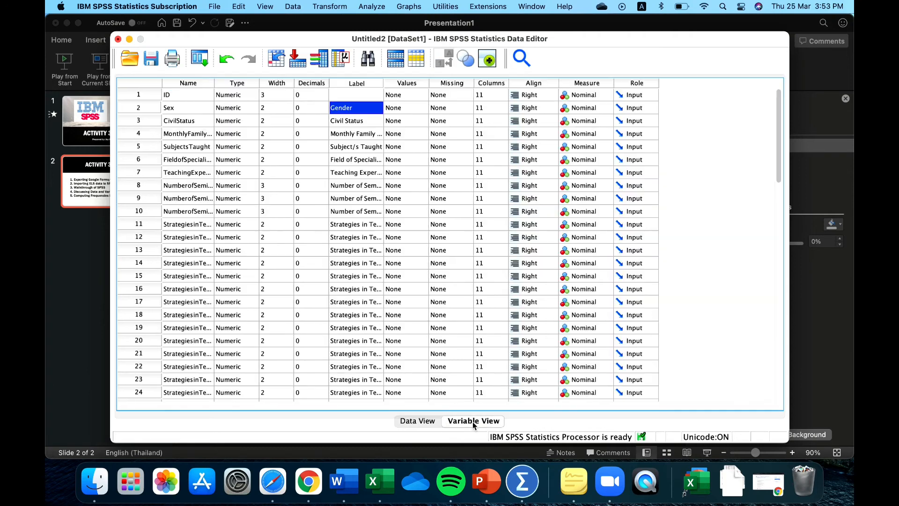
Step: Add the value label 1 = Female for the Sex variable
{"action": "left_click", "coordinate": [422, 109]}
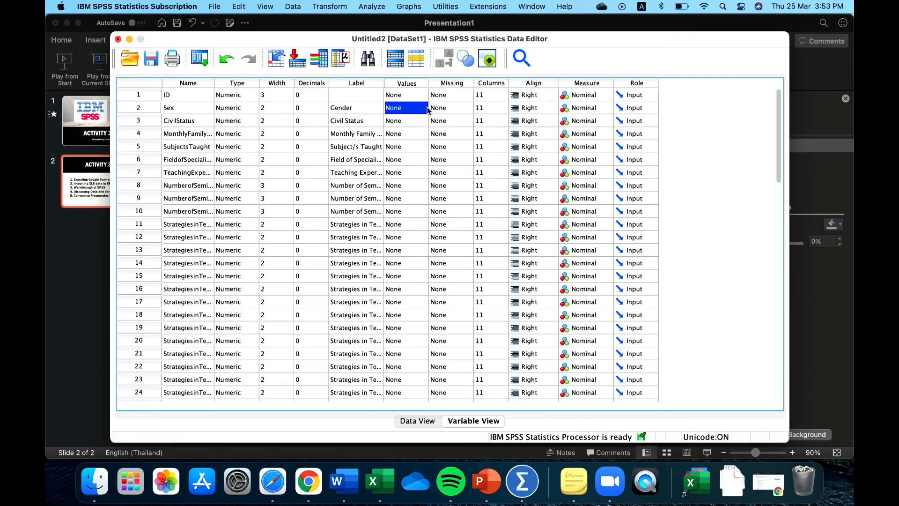
{"action": "left_click", "coordinate": [424, 108]}
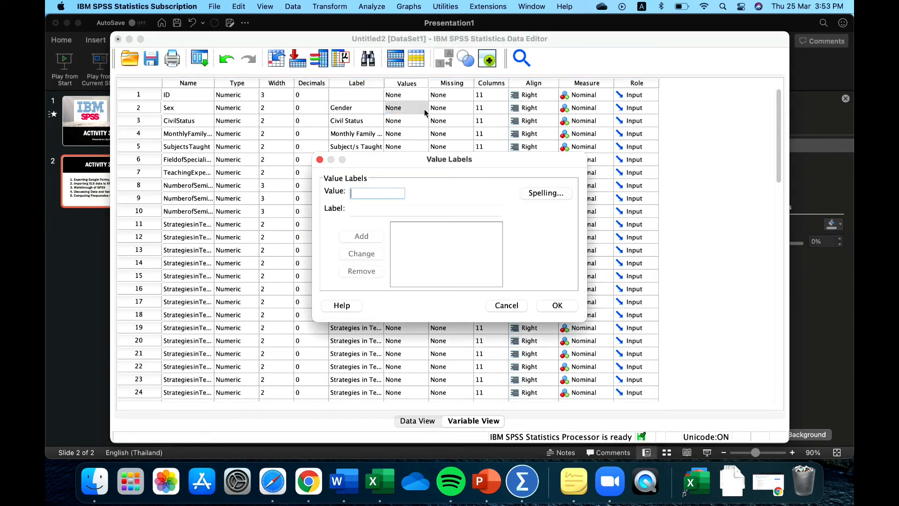
{"action": "left_click_drag", "start_coordinate": [401, 160], "coordinate": [405, 144]}
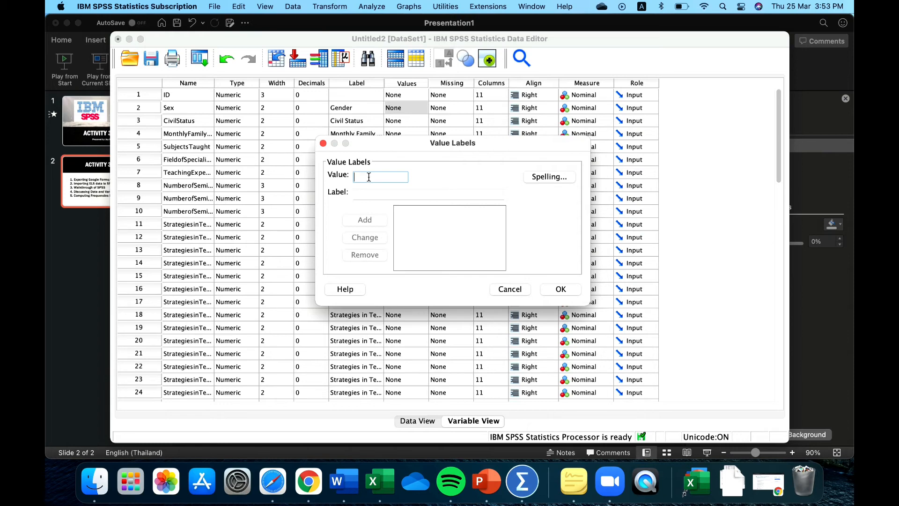
{"action": "type", "text": "1"}
{"action": "left_click", "coordinate": [368, 193]}
{"action": "type", "text": "Female"}
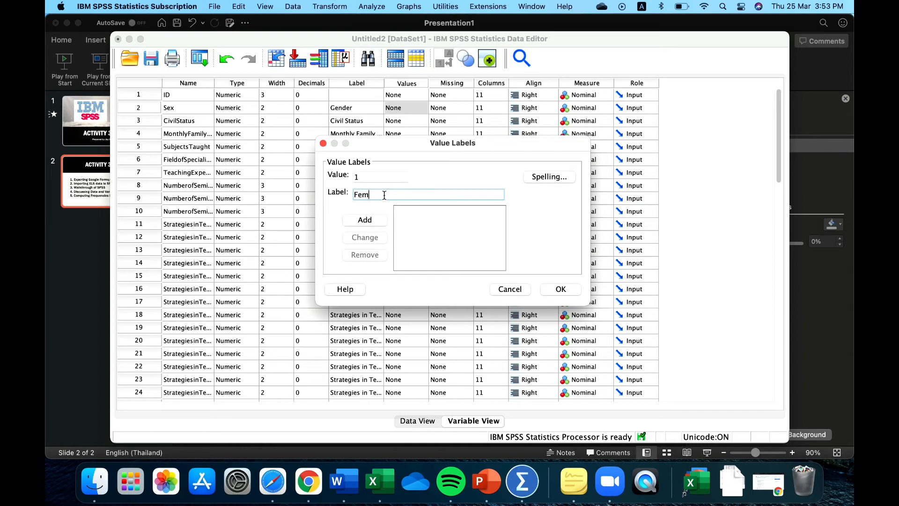
{"action": "left_click", "coordinate": [363, 220]}
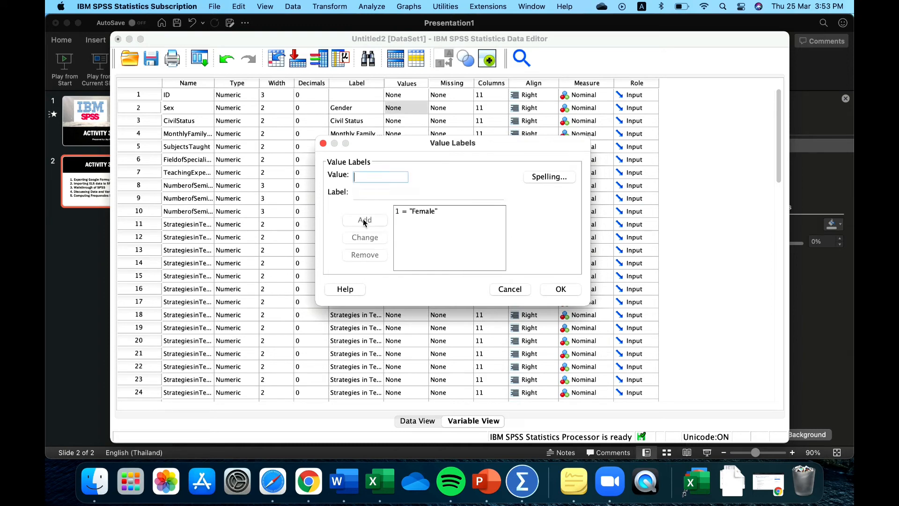
Step: Add the value label 2 = Male for the Sex variable and apply its value labels
{"action": "left_click", "coordinate": [364, 177]}
{"action": "type", "text": "2"}
{"action": "left_click", "coordinate": [376, 194]}
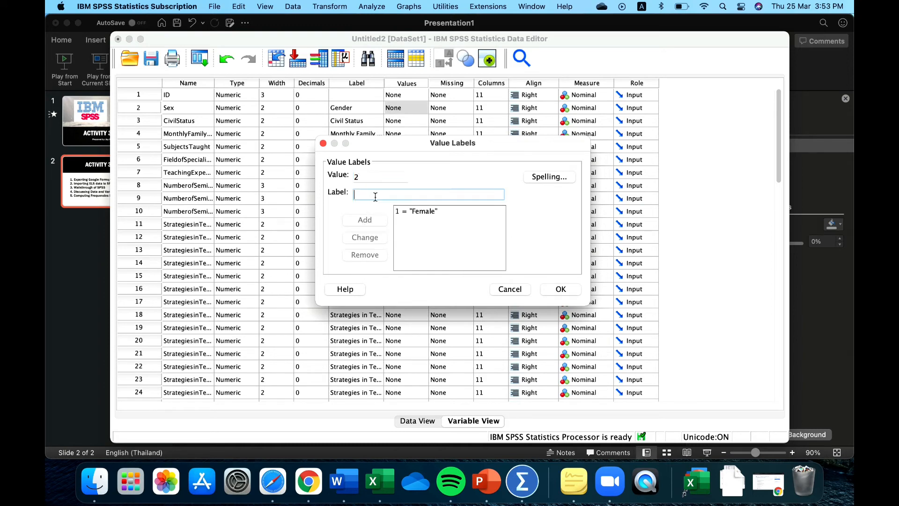
{"action": "type", "text": "Male"}
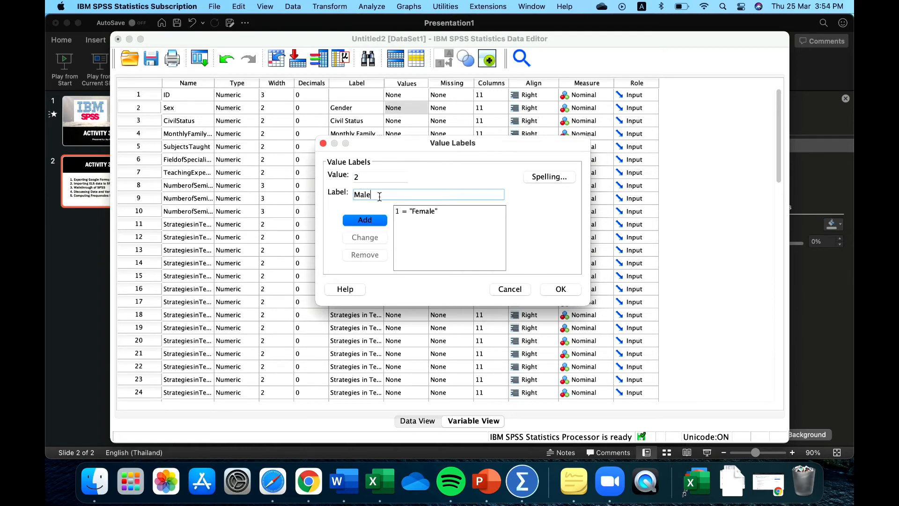
{"action": "left_click", "coordinate": [377, 225]}
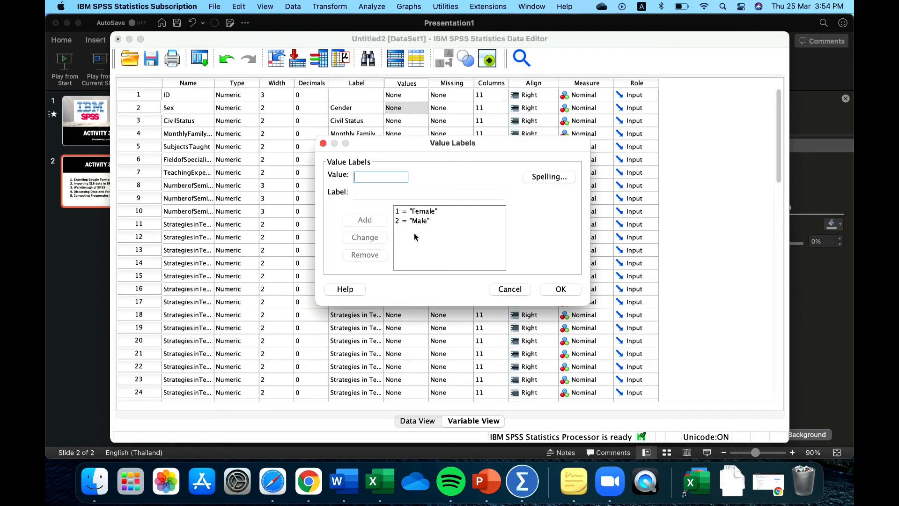
{"action": "left_click", "coordinate": [561, 289]}
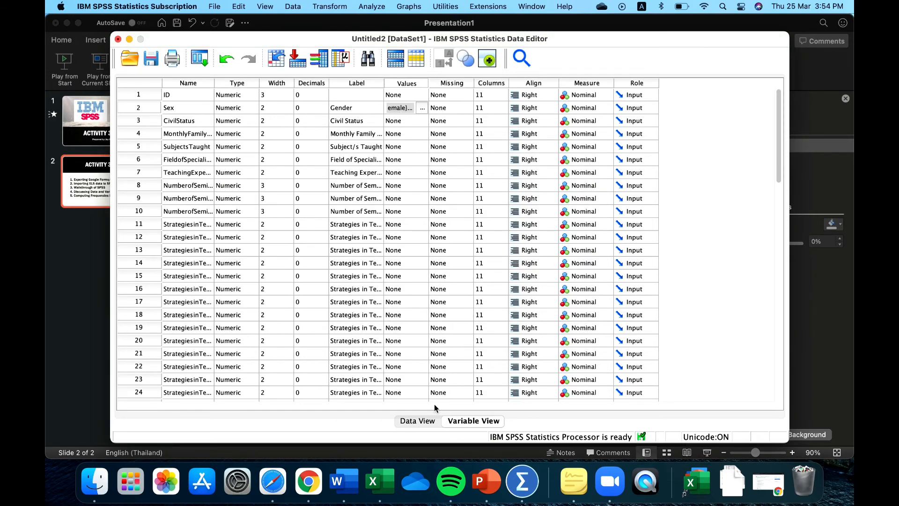
Step: Check the Sex column in the Data View, toggling the value label display off and back on
{"action": "left_click", "coordinate": [424, 422]}
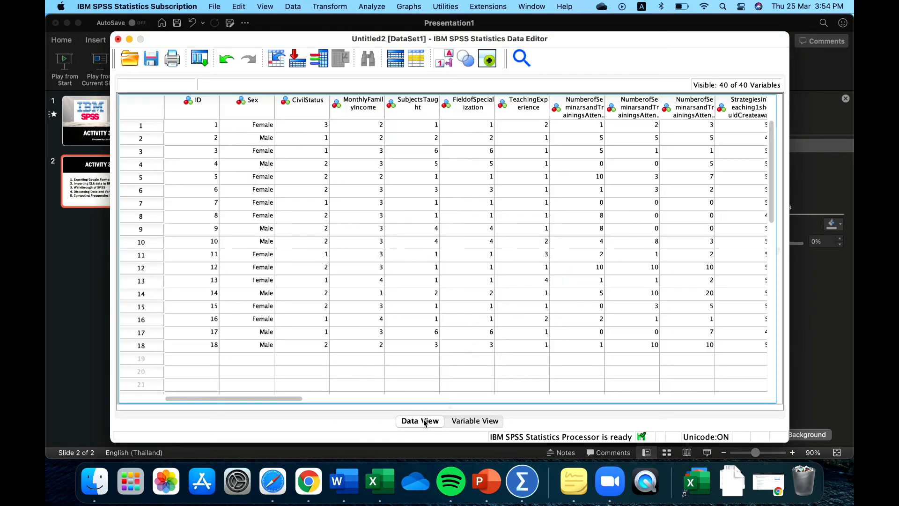
{"action": "left_click", "coordinate": [261, 128]}
{"action": "left_click", "coordinate": [259, 154]}
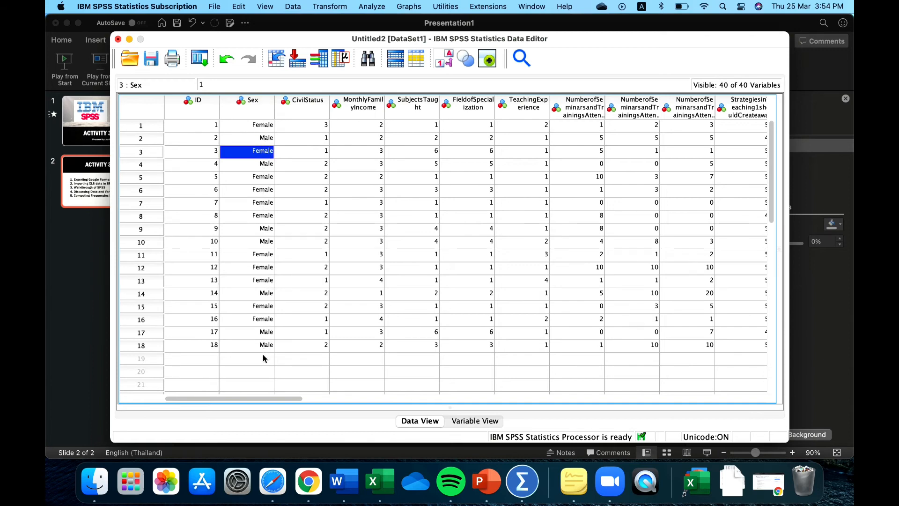
{"action": "left_click", "coordinate": [447, 65]}
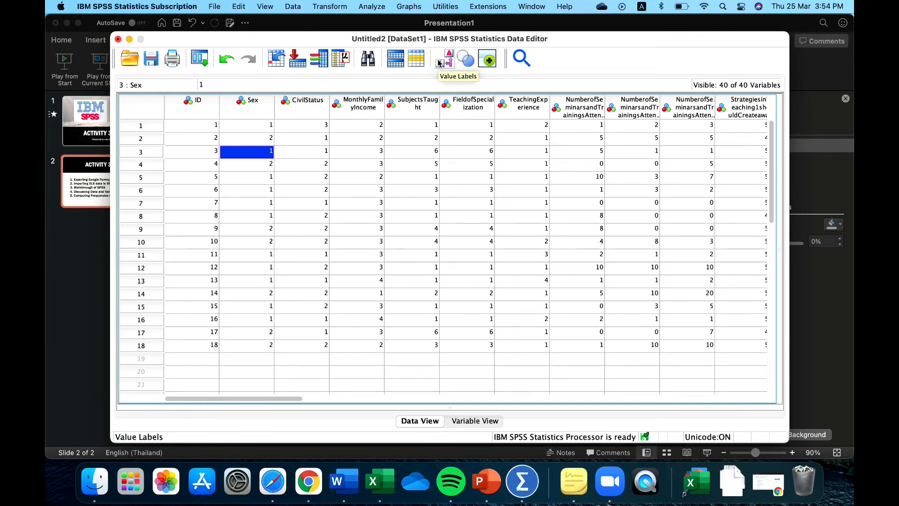
{"action": "left_click", "coordinate": [446, 64]}
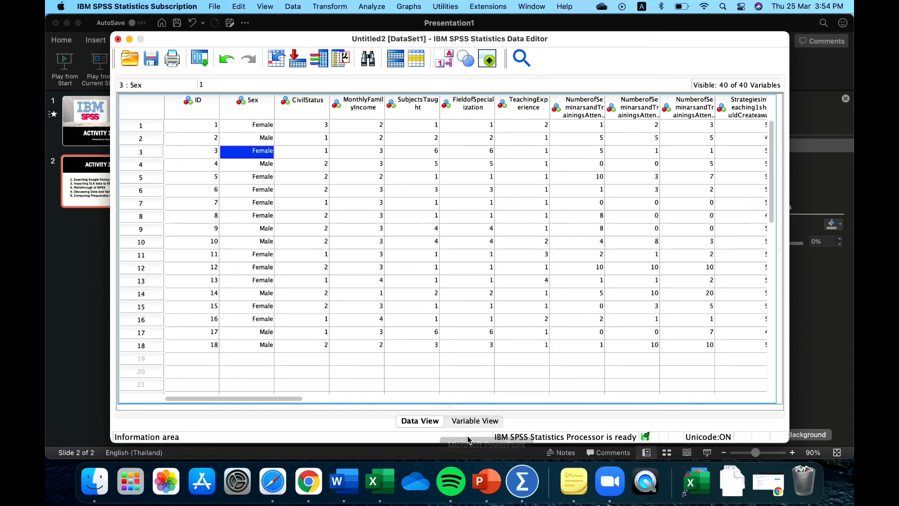
Step: In the Variable View, add the value label 1 = Single for the CivilStatus variable
{"action": "left_click", "coordinate": [474, 420]}
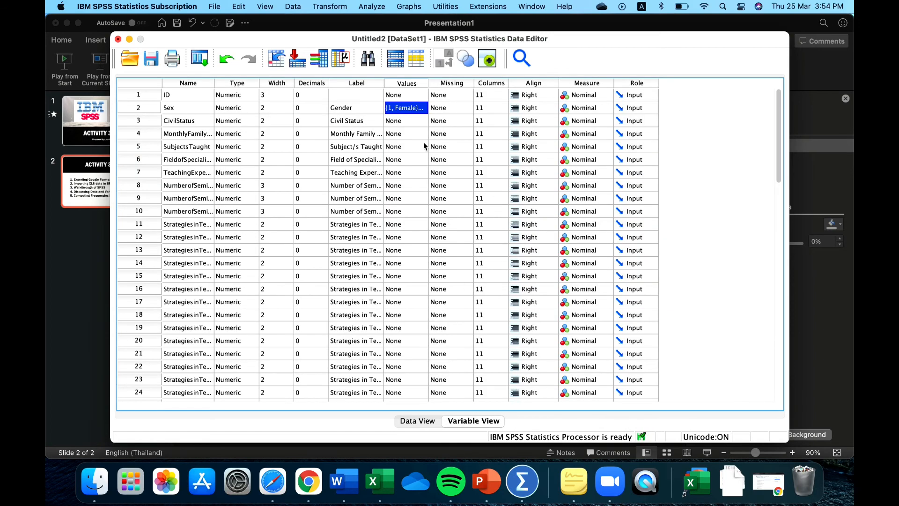
{"action": "left_click", "coordinate": [405, 121]}
{"action": "left_click", "coordinate": [426, 121]}
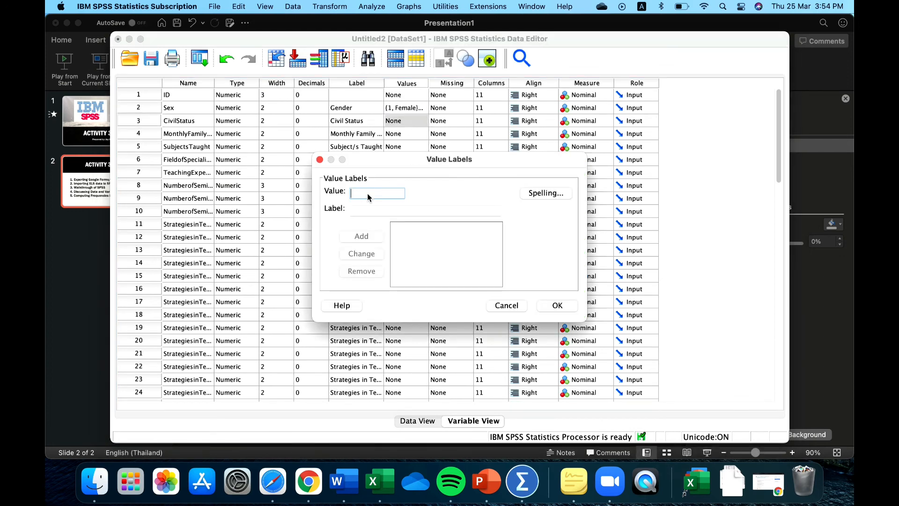
{"action": "type", "text": "1"}
{"action": "left_click", "coordinate": [365, 211]}
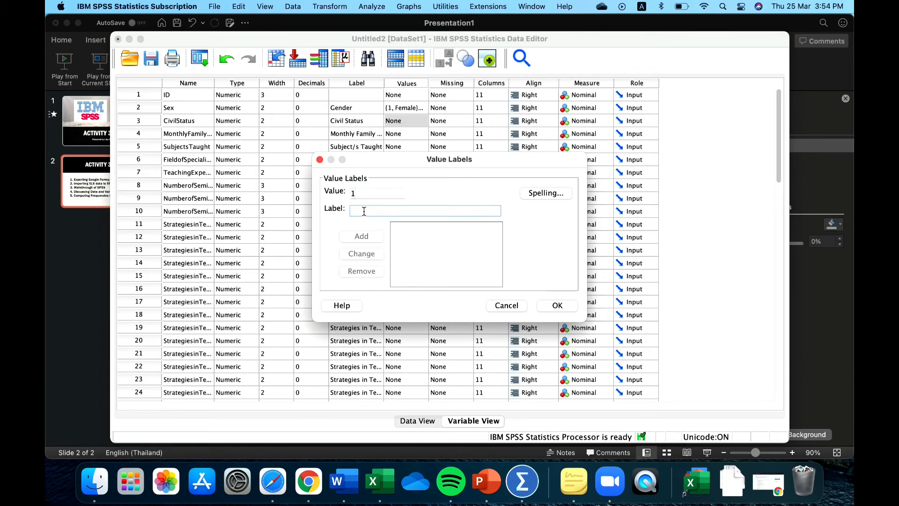
{"action": "type", "text": "Single"}
{"action": "left_click", "coordinate": [364, 236]}
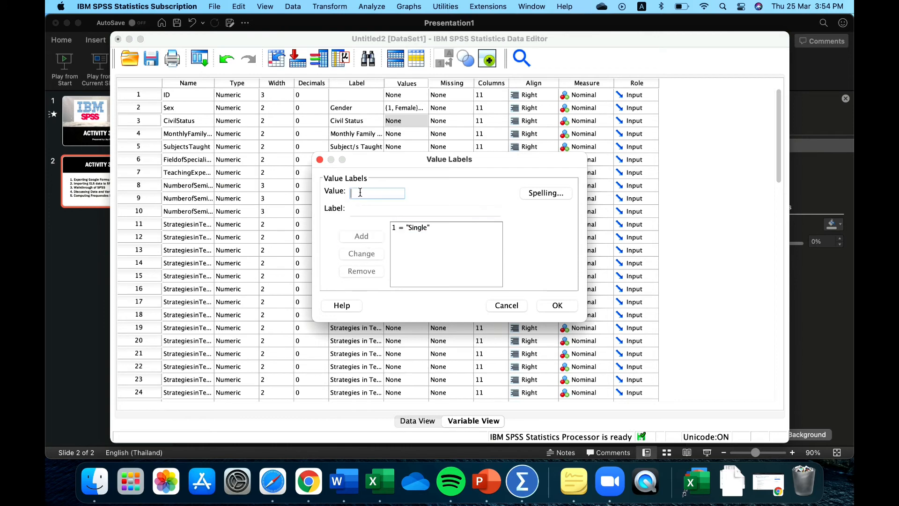
Step: Add the value label 2 = Married for the CivilStatus variable
{"action": "type", "text": "2"}
{"action": "key", "text": "Tab"}
{"action": "type", "text": "Ma"}
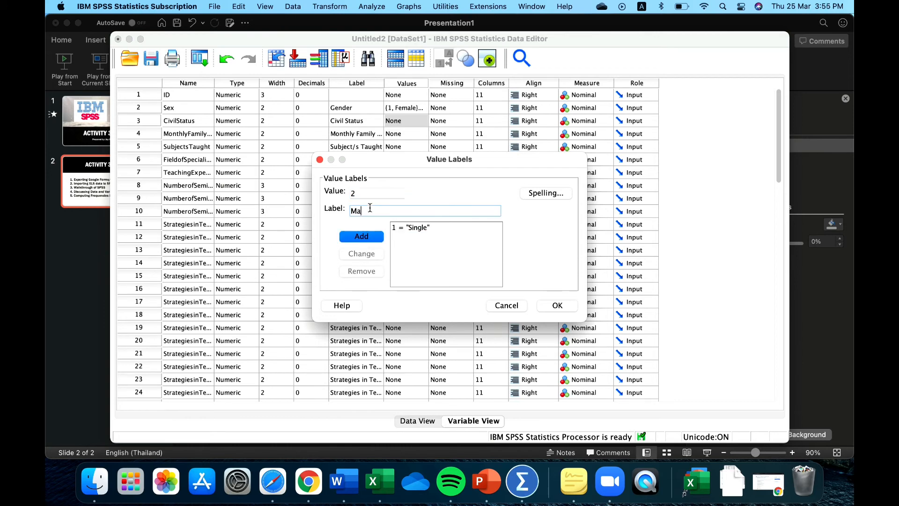
{"action": "type", "text": "rried"}
{"action": "left_click", "coordinate": [359, 236]}
Step: Add the value label 3 = Separated for the CivilStatus variable and apply its value labels
{"action": "type", "text": "3"}
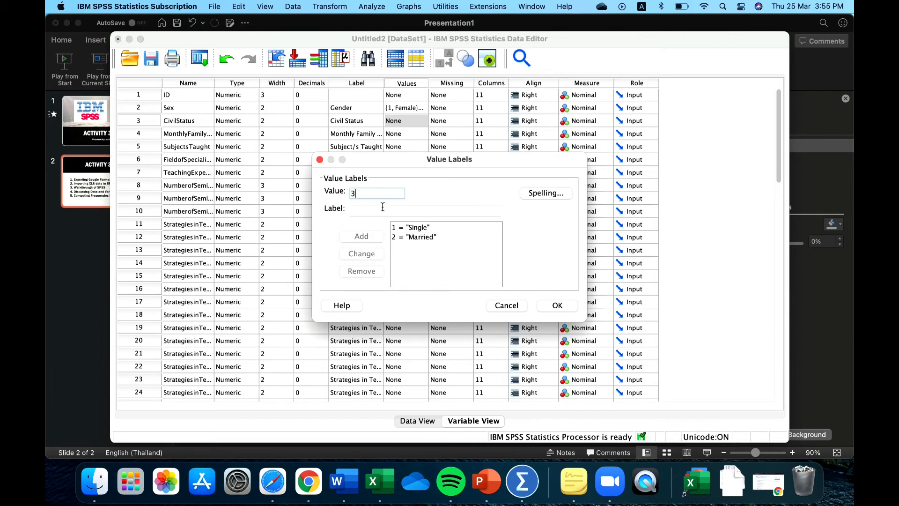
{"action": "left_click", "coordinate": [380, 206]}
{"action": "type", "text": "Se"}
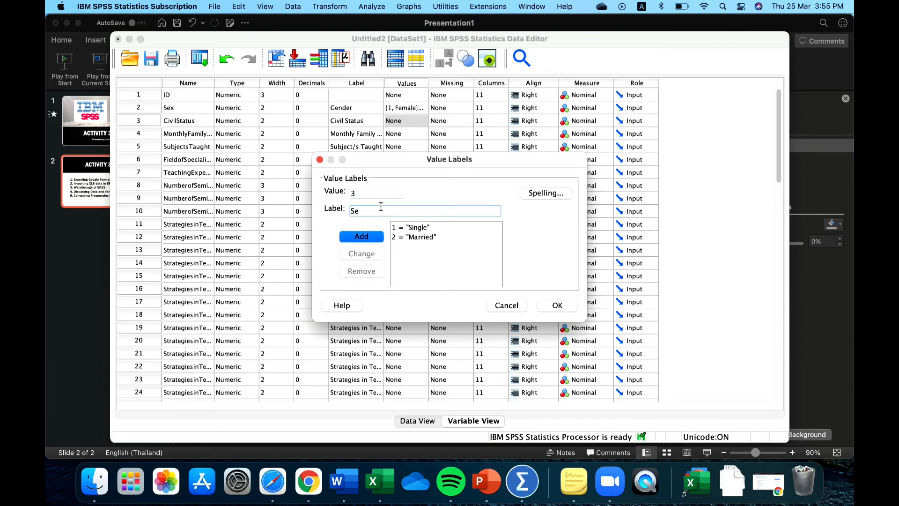
{"action": "type", "text": "parated"}
{"action": "left_click", "coordinate": [378, 236]}
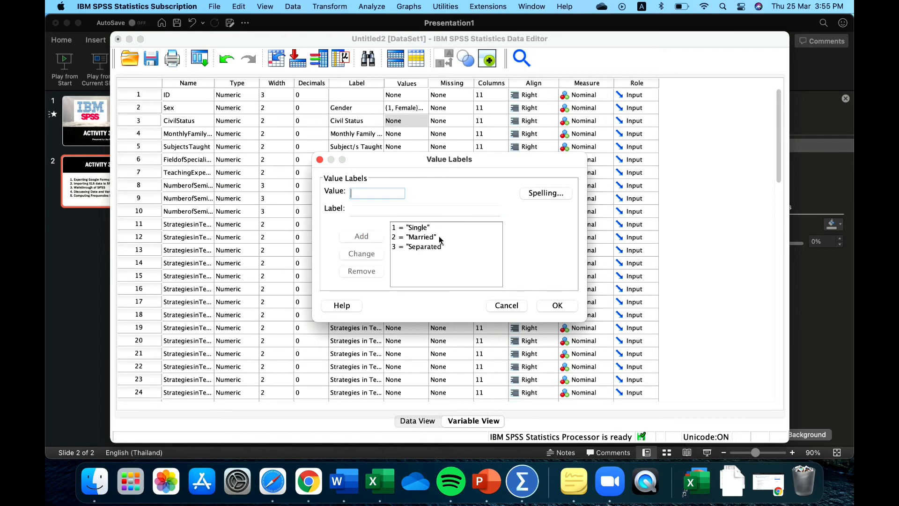
{"action": "left_click", "coordinate": [559, 307]}
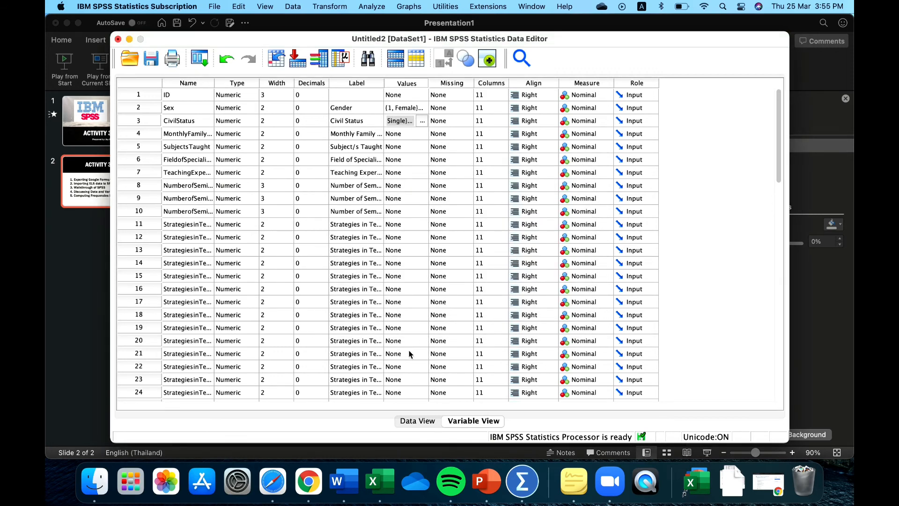
Step: Check the CivilStatus labels in the Data View and look through the variables' Measure settings in the Variable View
{"action": "left_click", "coordinate": [421, 420]}
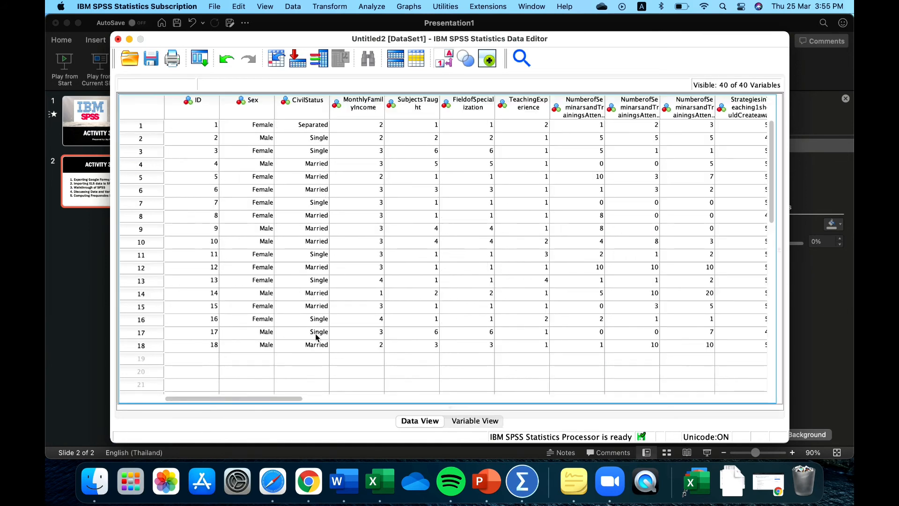
{"action": "left_click", "coordinate": [463, 422]}
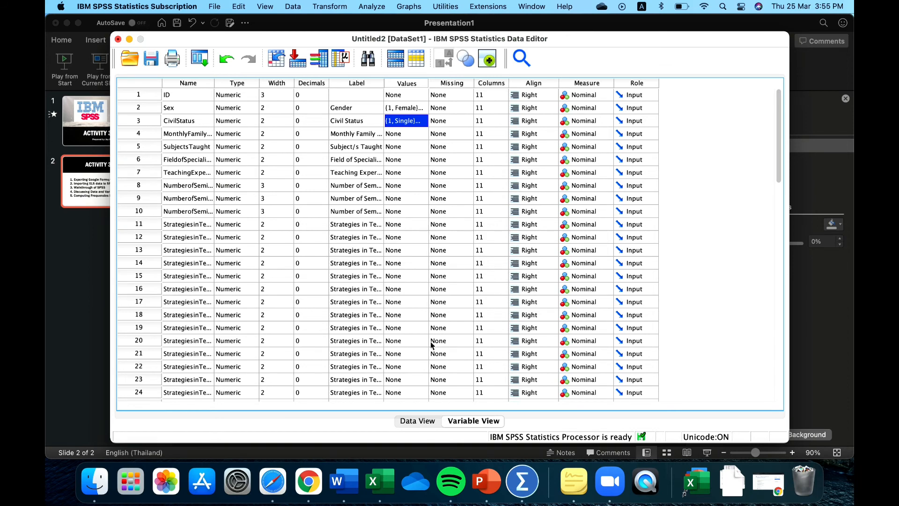
{"action": "left_click", "coordinate": [449, 95]}
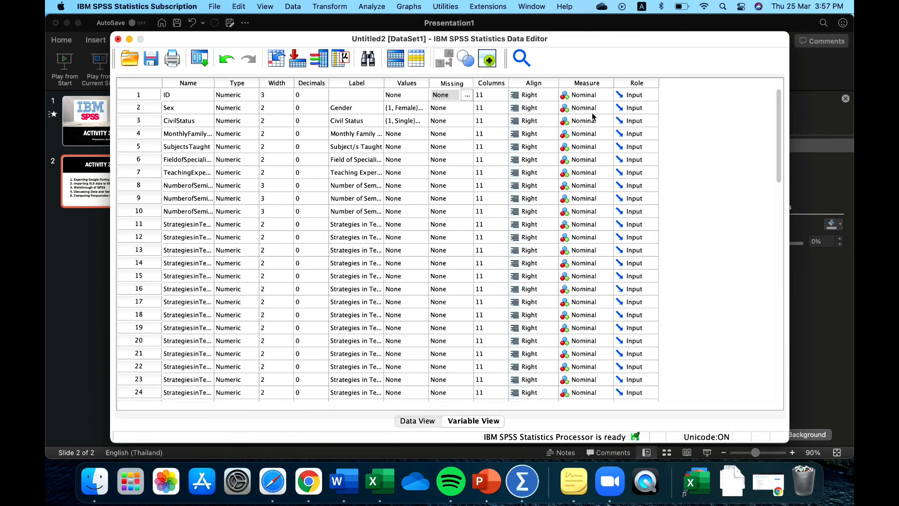
{"action": "scroll", "coordinate": [596, 352], "scroll_direction": "down", "scroll_amount": 7}
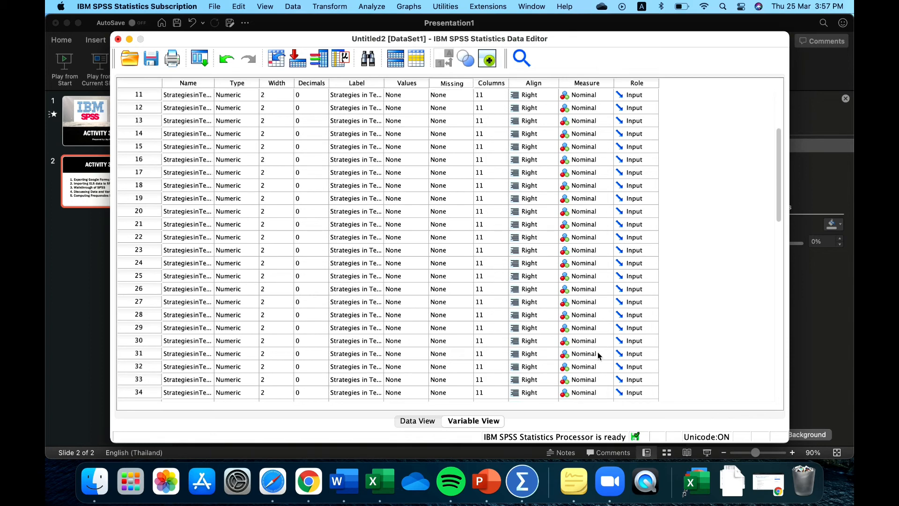
{"action": "scroll", "coordinate": [596, 351], "scroll_direction": "up", "scroll_amount": 5}
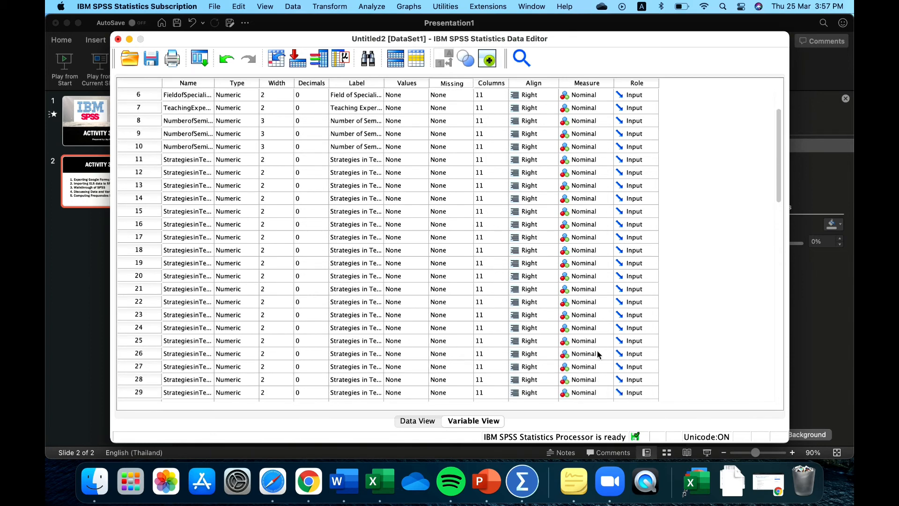
{"action": "scroll", "coordinate": [596, 347], "scroll_direction": "up", "scroll_amount": 2}
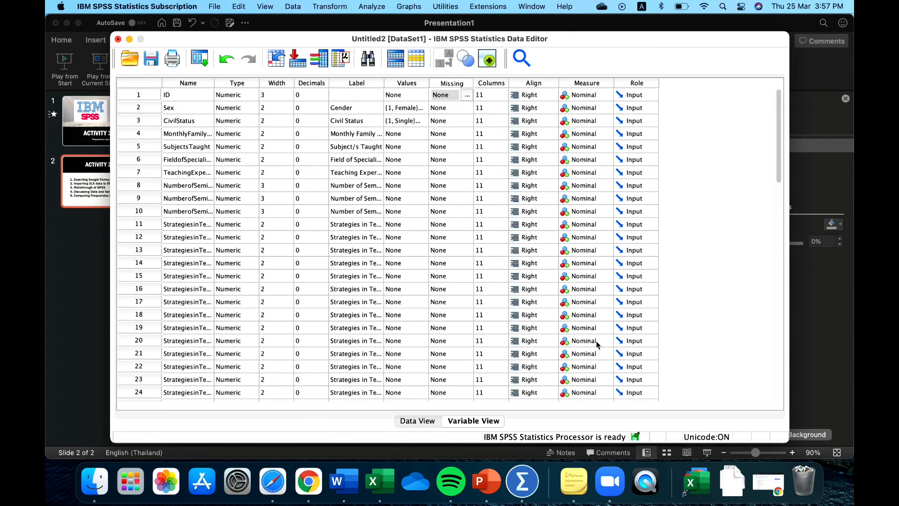
Step: Open the measurement level options of the Sex variable and check the variables' measurement levels in the Data View
{"action": "left_click", "coordinate": [606, 105]}
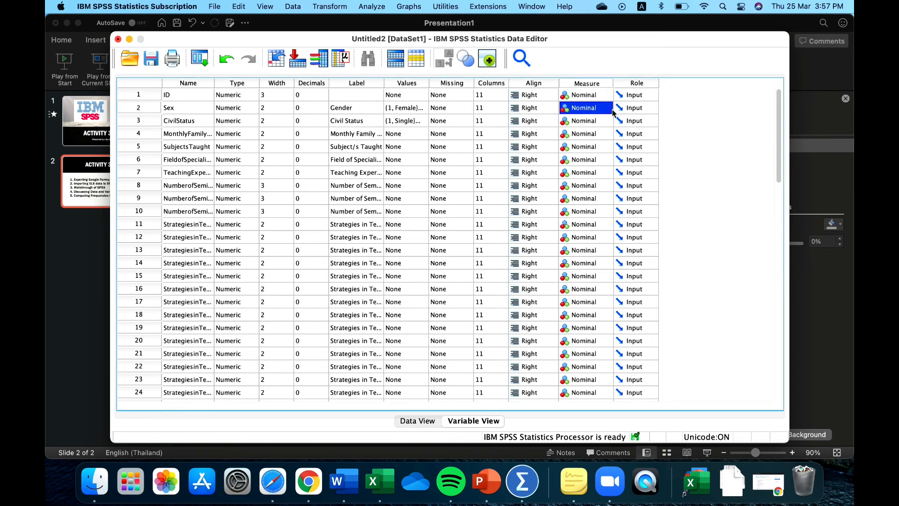
{"action": "left_click", "coordinate": [610, 109]}
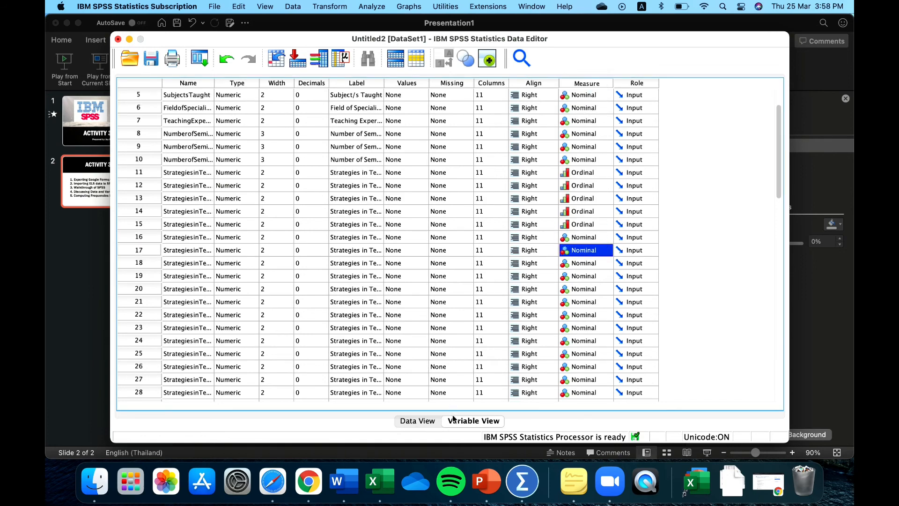
{"action": "left_click", "coordinate": [419, 420]}
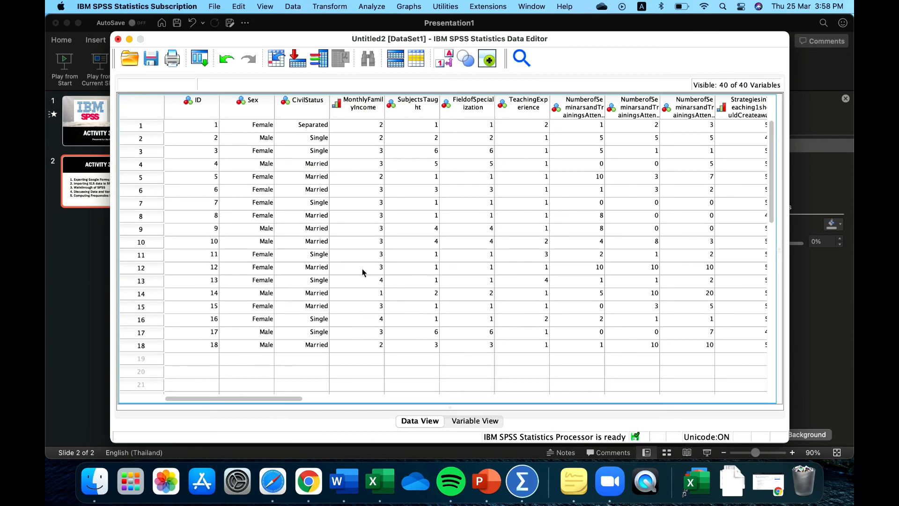
{"action": "left_click", "coordinate": [477, 420]}
{"action": "left_click", "coordinate": [423, 421]}
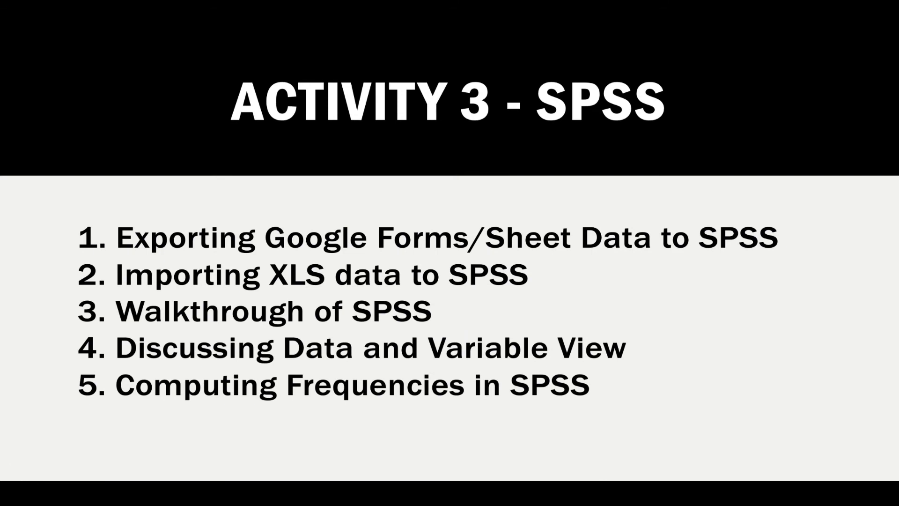
Step: Leave the slide show, switch to SPSS, and open the Frequencies analysis
{"action": "key", "text": "Escape"}
{"action": "left_click", "coordinate": [561, 473]}
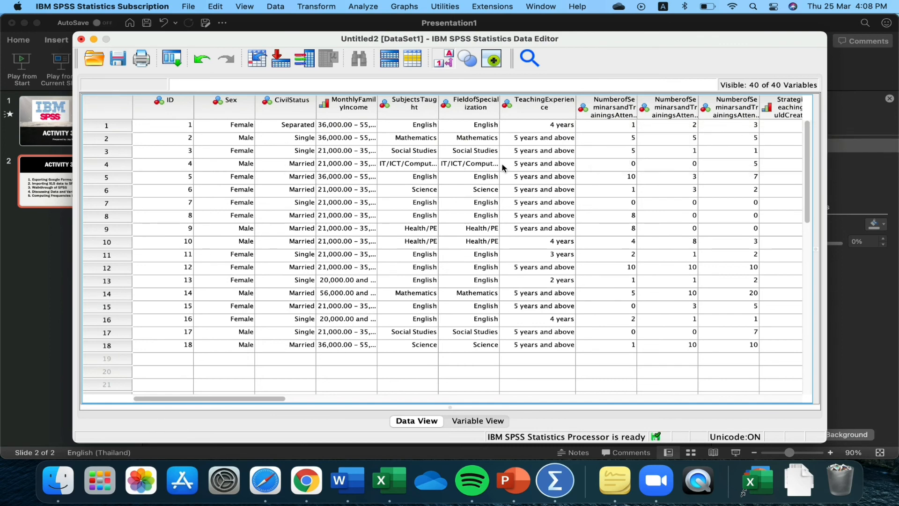
{"action": "left_click", "coordinate": [370, 8]}
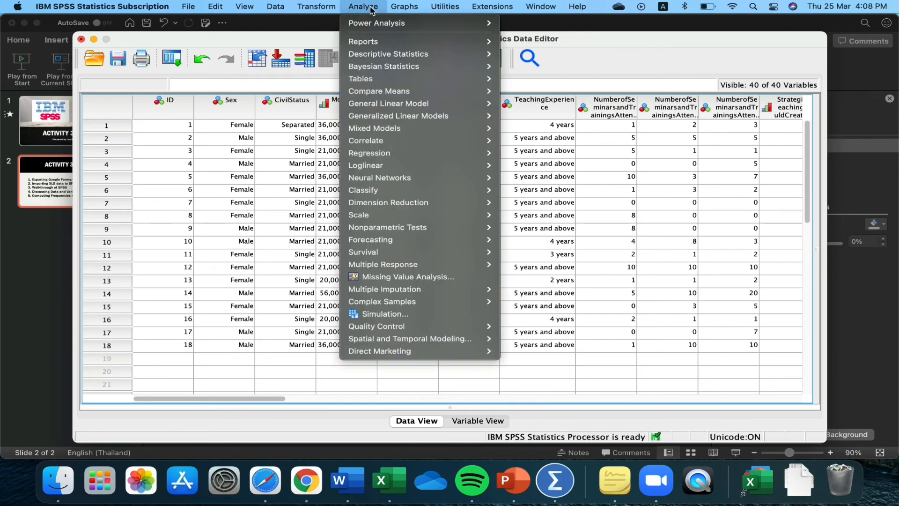
{"action": "mouse_move", "coordinate": [382, 43]}
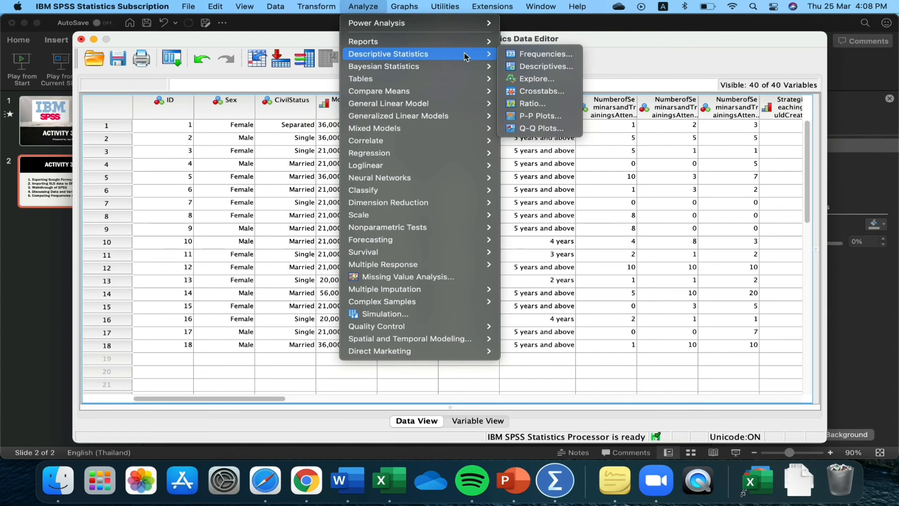
{"action": "left_click", "coordinate": [532, 55]}
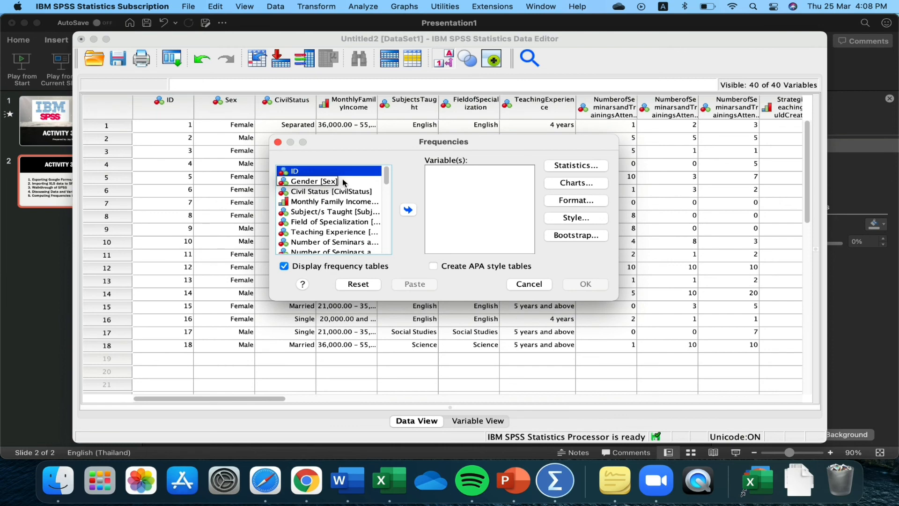
Step: Run Frequencies with frequency tables for all variables from ID through the three Number of Seminars variables
{"action": "key", "text": "shift+Down"}
{"action": "key", "text": "shift+Down"}
{"action": "key", "text": "shift+Down"}
{"action": "key", "text": "shift+Down"}
{"action": "key", "text": "shift+Down"}
{"action": "key", "text": "shift+Down"}
{"action": "key", "text": "shift+Down"}
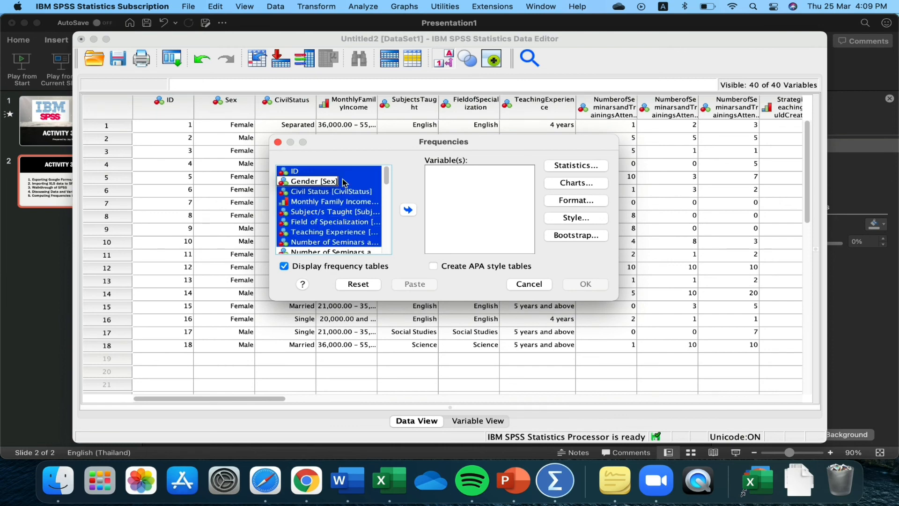
{"action": "key", "text": "shift+Down"}
{"action": "key", "text": "shift+Down"}
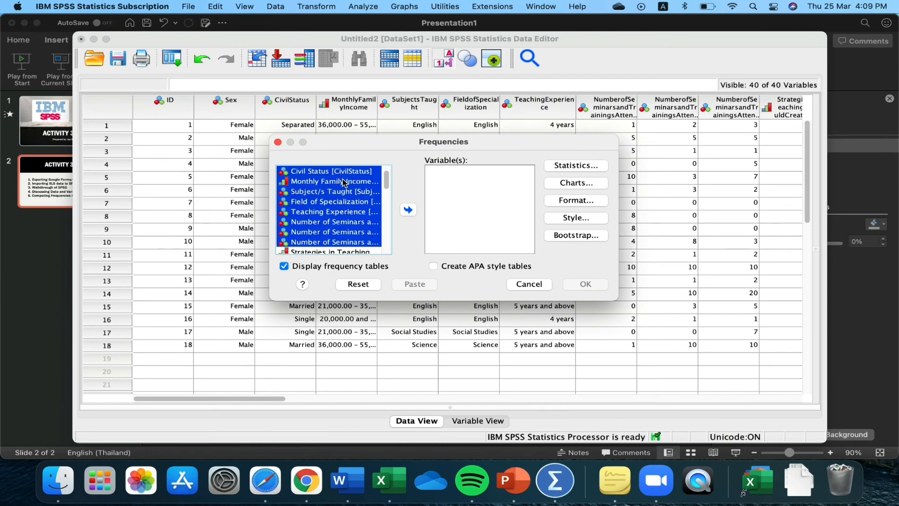
{"action": "left_click", "coordinate": [409, 210]}
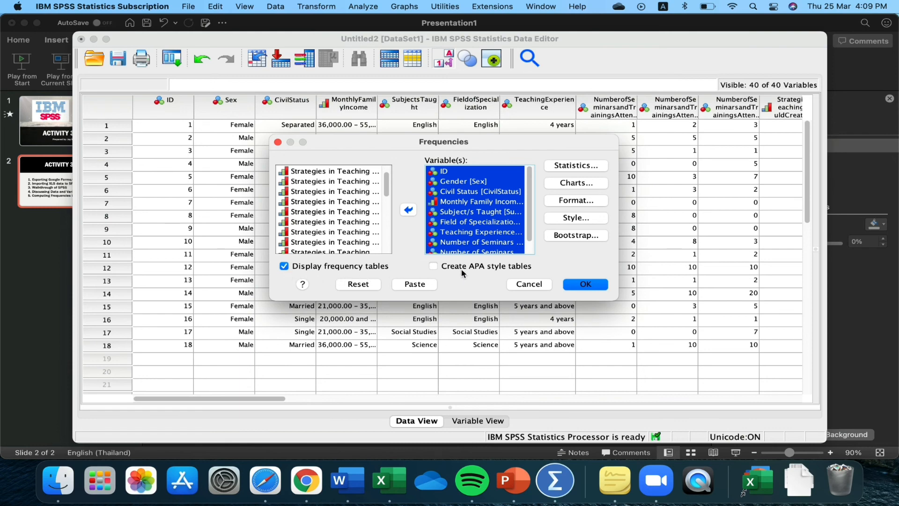
{"action": "left_click", "coordinate": [580, 285]}
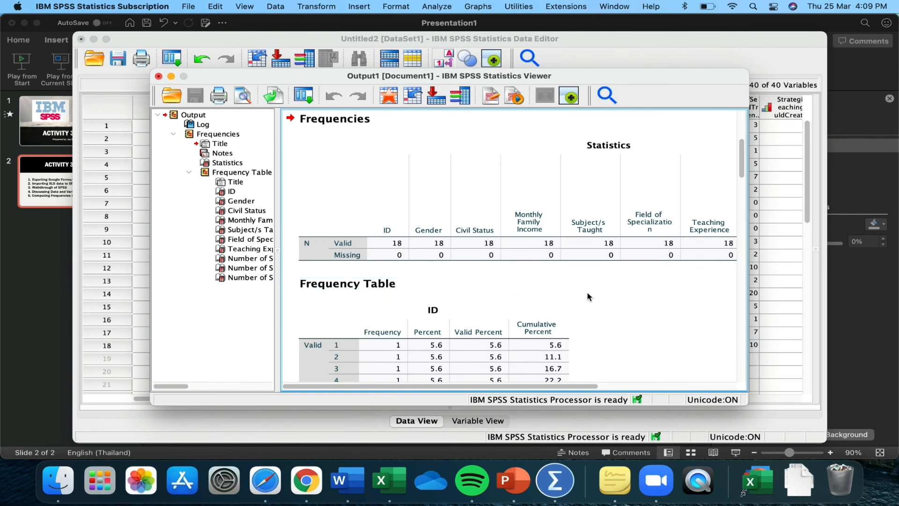
Step: Examine the ID, Gender and Civil Status frequency tables in the Frequencies output
{"action": "scroll", "coordinate": [589, 296], "scroll_direction": "down", "scroll_amount": 8}
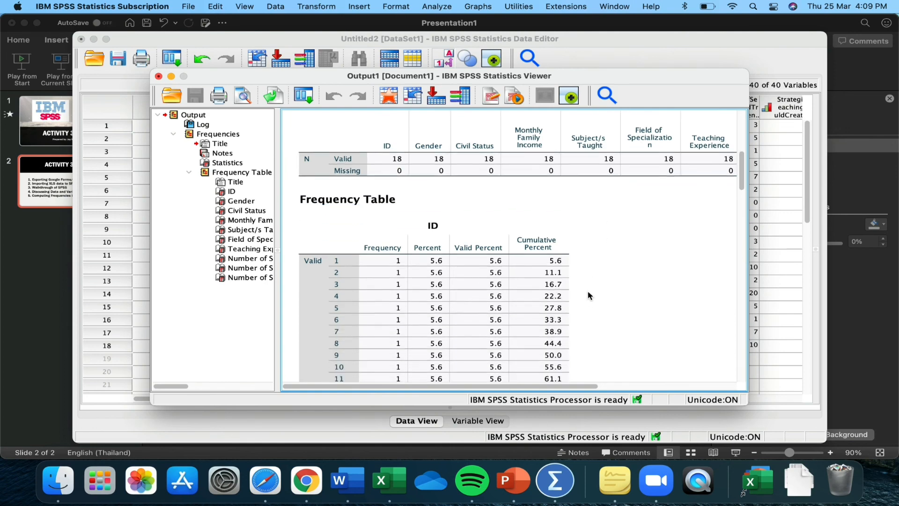
{"action": "scroll", "coordinate": [589, 295], "scroll_direction": "up", "scroll_amount": 3}
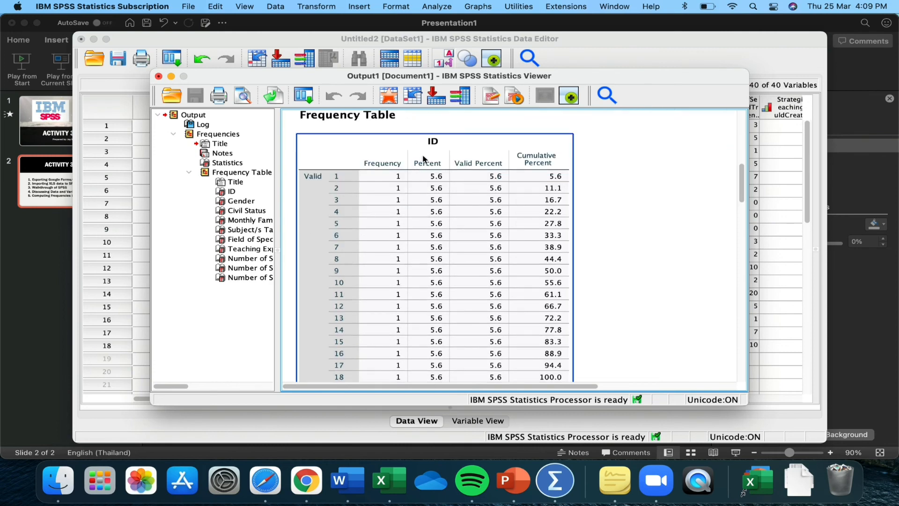
{"action": "scroll", "coordinate": [616, 239], "scroll_direction": "down", "scroll_amount": 4}
{"action": "scroll", "coordinate": [620, 249], "scroll_direction": "down", "scroll_amount": 1}
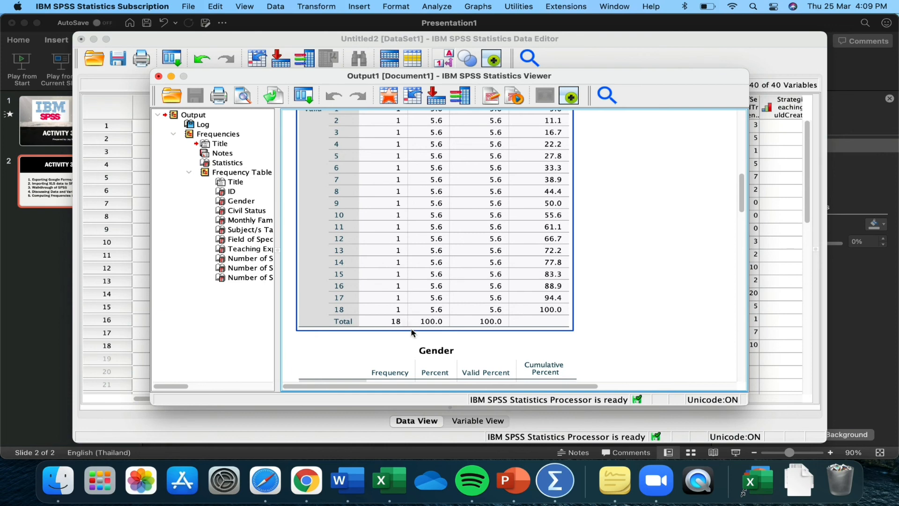
{"action": "scroll", "coordinate": [599, 328], "scroll_direction": "up", "scroll_amount": 3}
{"action": "scroll", "coordinate": [601, 327], "scroll_direction": "down", "scroll_amount": 10}
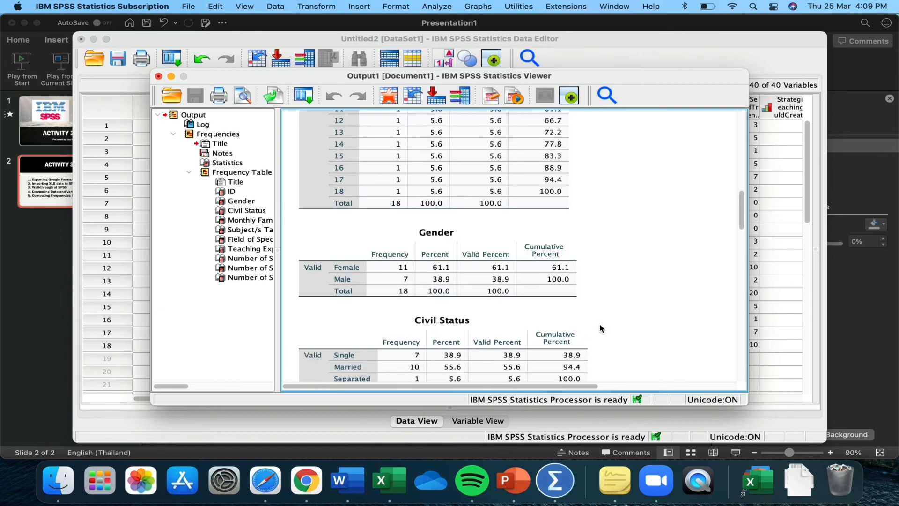
{"action": "left_click", "coordinate": [418, 259]}
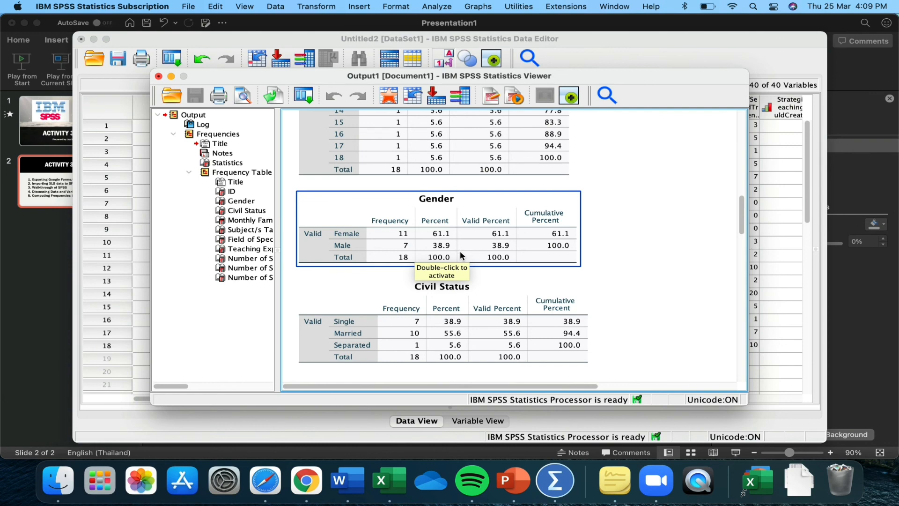
{"action": "scroll", "coordinate": [538, 281], "scroll_direction": "down", "scroll_amount": 3}
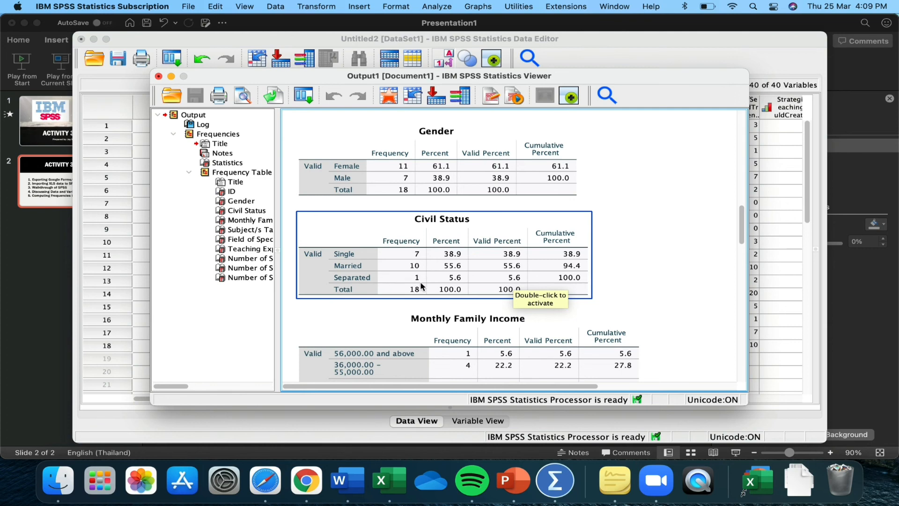
Step: Examine the frequency tables from Monthly Family Income through the Number of Seminars and Trainings (Local) table
{"action": "scroll", "coordinate": [491, 299], "scroll_direction": "down", "scroll_amount": 4}
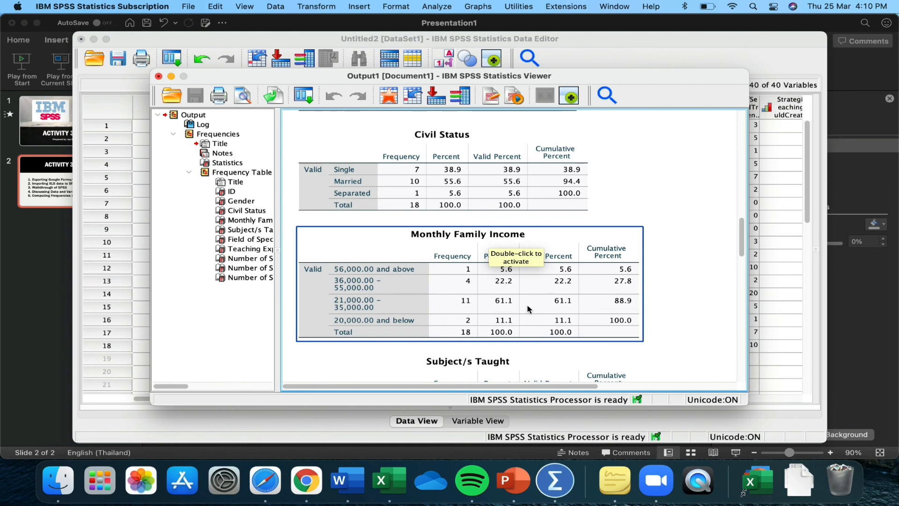
{"action": "scroll", "coordinate": [537, 322], "scroll_direction": "down", "scroll_amount": 5}
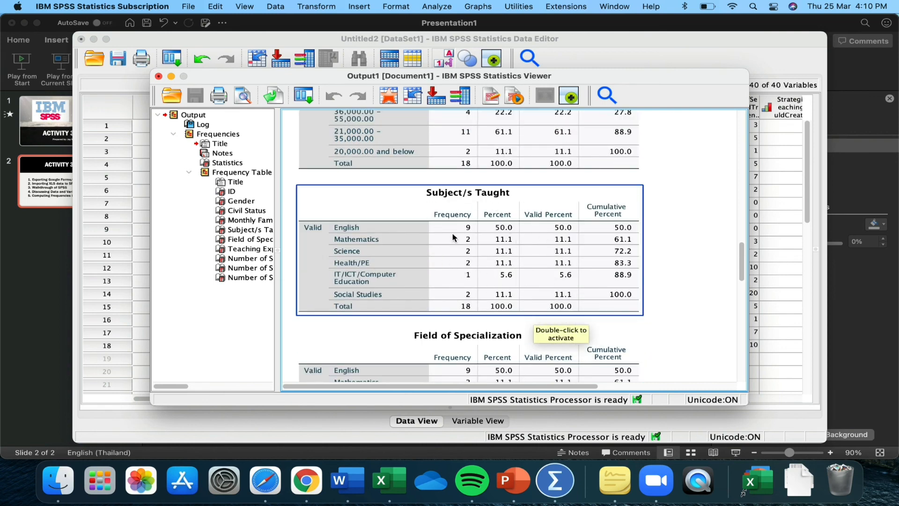
{"action": "scroll", "coordinate": [473, 311], "scroll_direction": "down", "scroll_amount": 1}
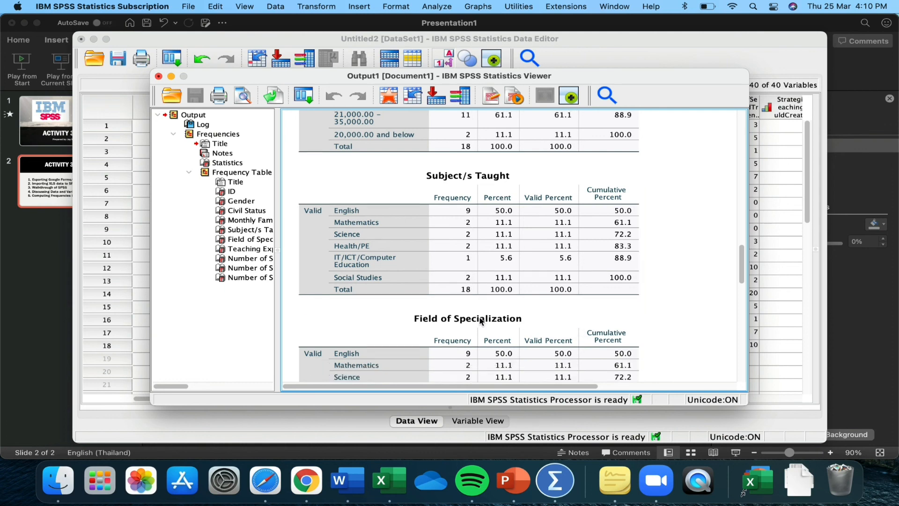
{"action": "scroll", "coordinate": [481, 321], "scroll_direction": "down", "scroll_amount": 6}
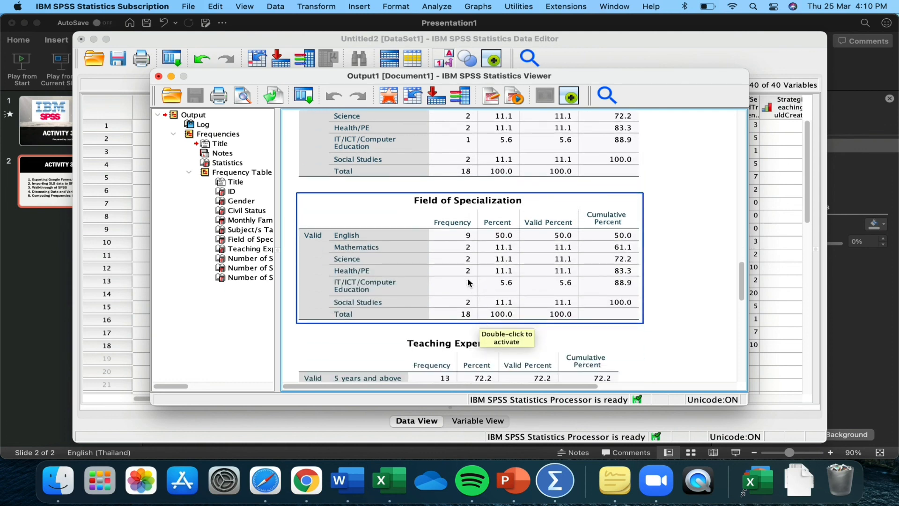
{"action": "scroll", "coordinate": [468, 262], "scroll_direction": "down", "scroll_amount": 3}
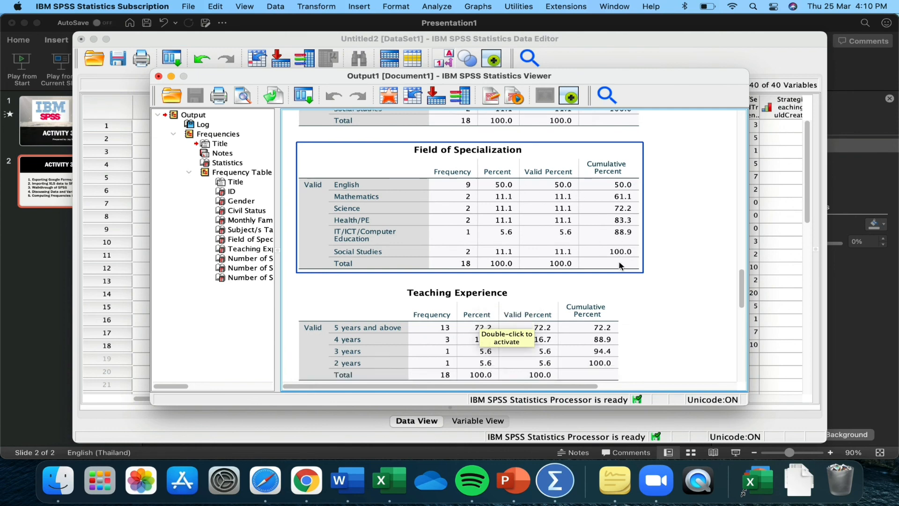
{"action": "scroll", "coordinate": [619, 266], "scroll_direction": "down", "scroll_amount": 4}
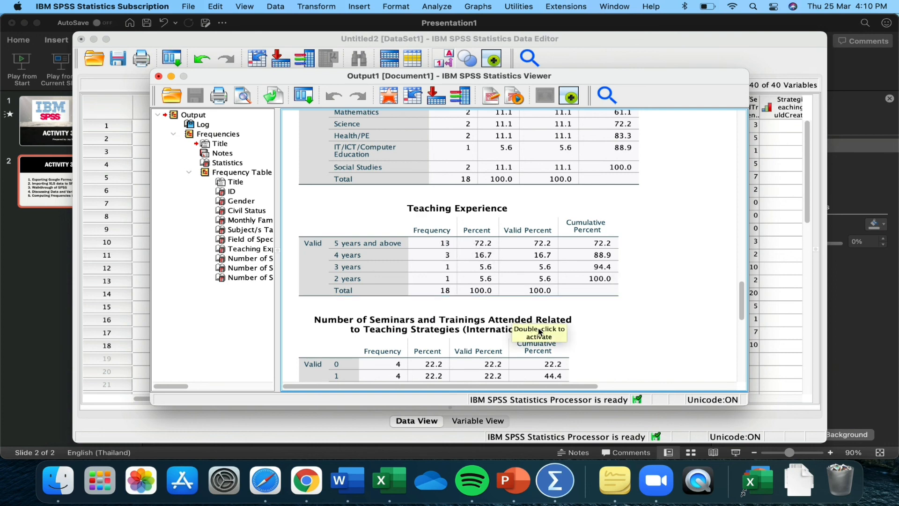
{"action": "scroll", "coordinate": [601, 309], "scroll_direction": "down", "scroll_amount": 4}
{"action": "scroll", "coordinate": [600, 312], "scroll_direction": "down", "scroll_amount": 3}
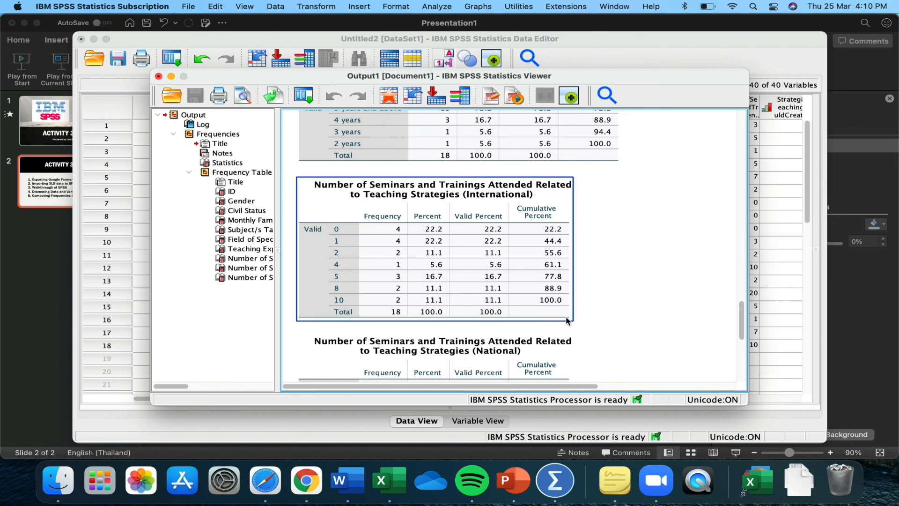
{"action": "scroll", "coordinate": [564, 313], "scroll_direction": "down", "scroll_amount": 9}
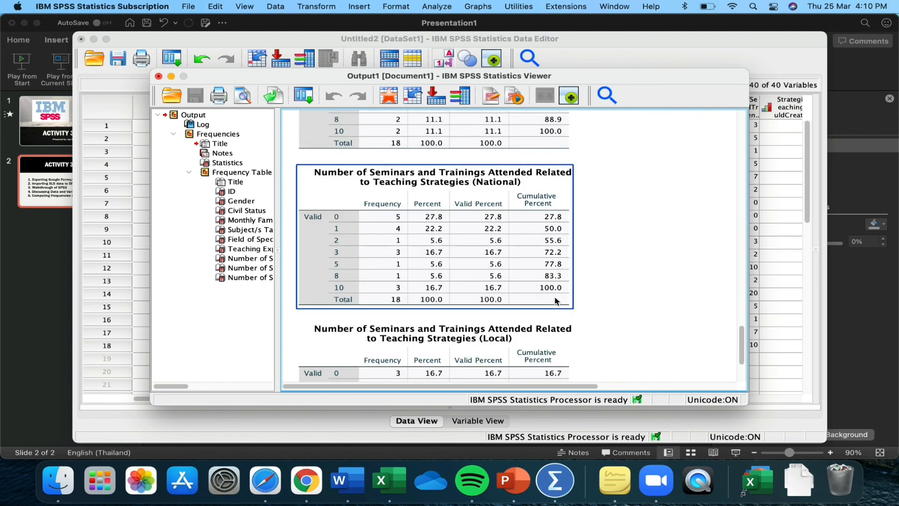
{"action": "scroll", "coordinate": [600, 259], "scroll_direction": "up", "scroll_amount": 10}
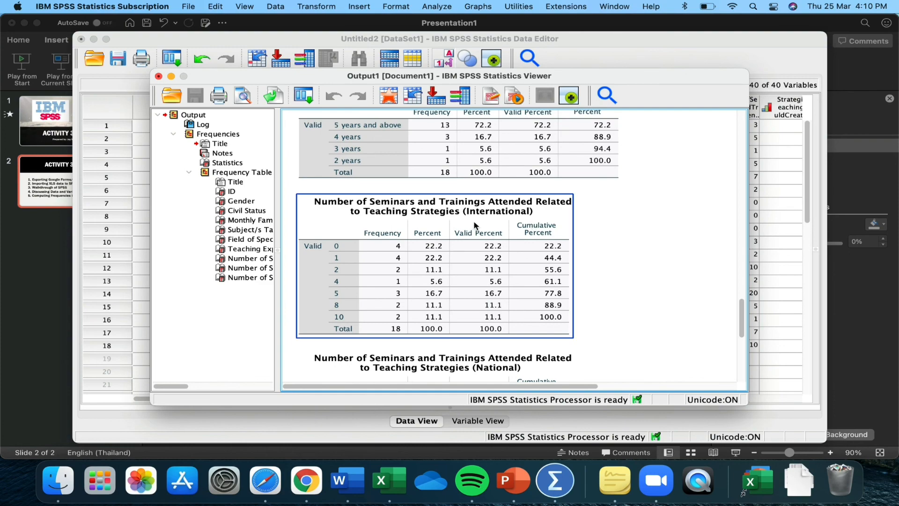
{"action": "scroll", "coordinate": [608, 290], "scroll_direction": "down", "scroll_amount": 10}
{"action": "scroll", "coordinate": [543, 326], "scroll_direction": "down", "scroll_amount": 6}
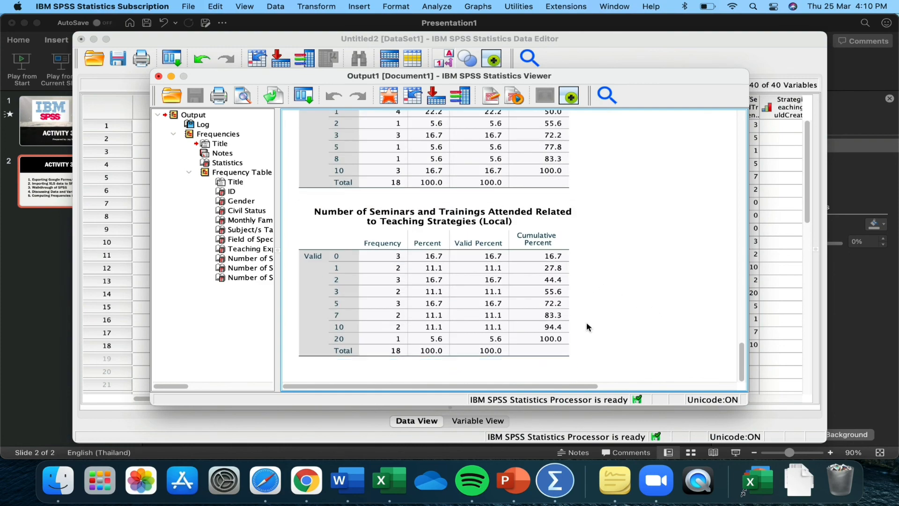
Step: Copy the Civil Status frequency table from the output
{"action": "scroll", "coordinate": [617, 307], "scroll_direction": "up", "scroll_amount": 20}
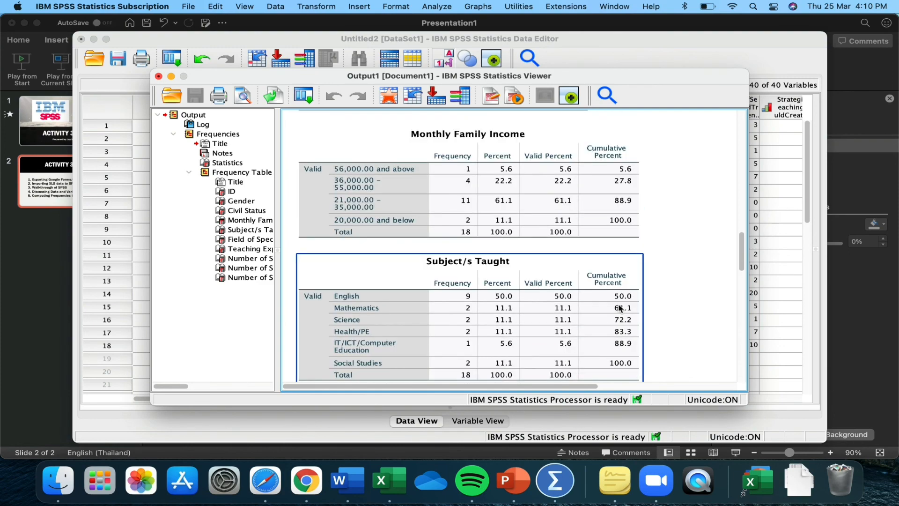
{"action": "scroll", "coordinate": [670, 284], "scroll_direction": "up", "scroll_amount": 15}
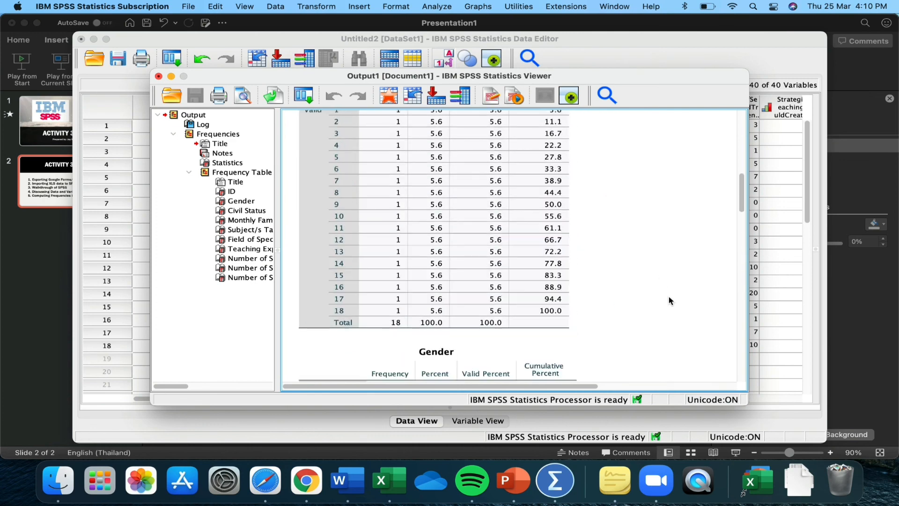
{"action": "scroll", "coordinate": [664, 298], "scroll_direction": "up", "scroll_amount": 5}
{"action": "scroll", "coordinate": [661, 297], "scroll_direction": "down", "scroll_amount": 12}
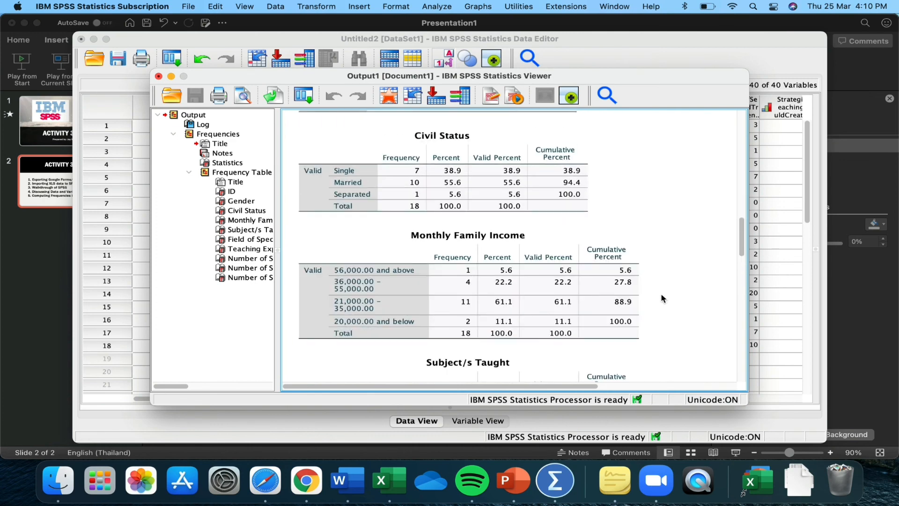
{"action": "left_click", "coordinate": [561, 190]}
{"action": "right_click", "coordinate": [453, 189]}
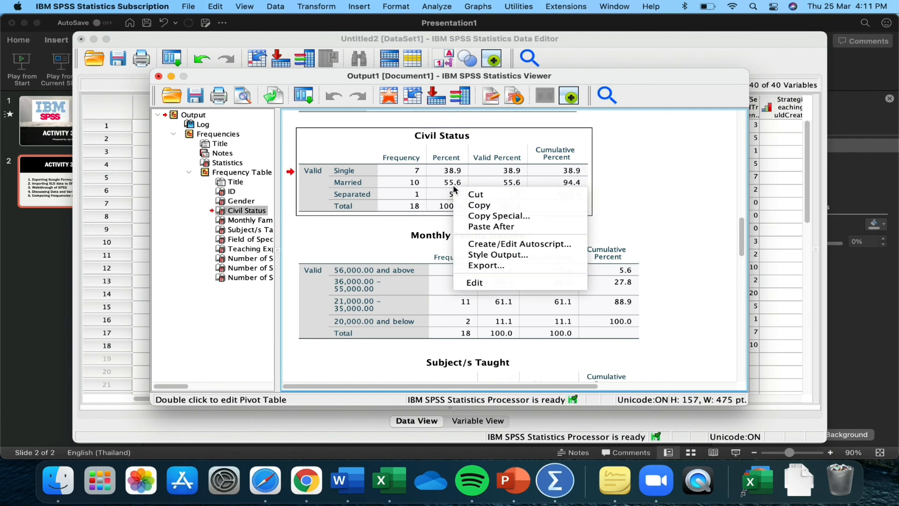
{"action": "left_click", "coordinate": [474, 202]}
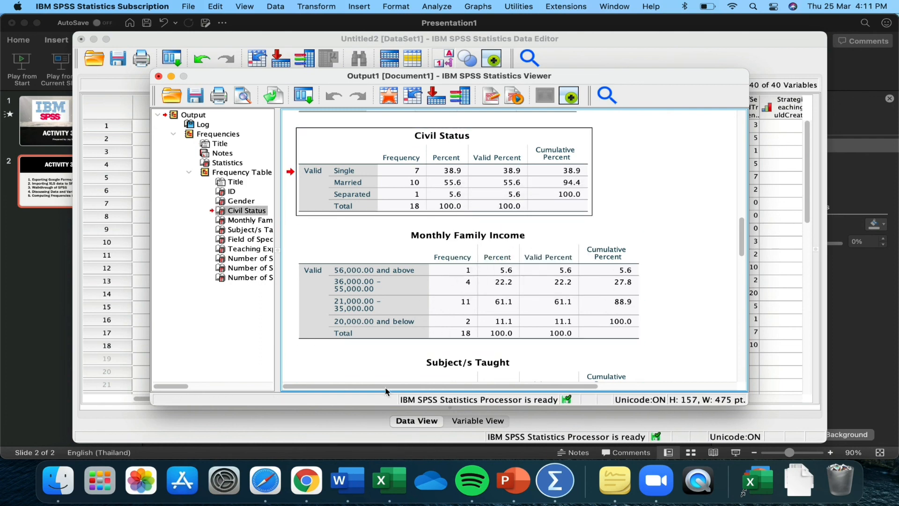
Step: Paste the copied Civil Status table into a new blank Word document and switch back to SPSS
{"action": "left_click", "coordinate": [354, 488]}
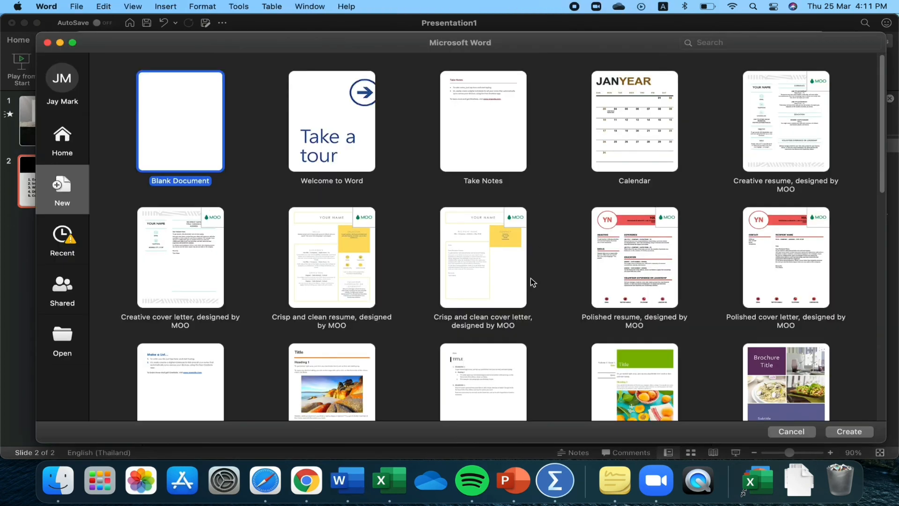
{"action": "left_click", "coordinate": [853, 433]}
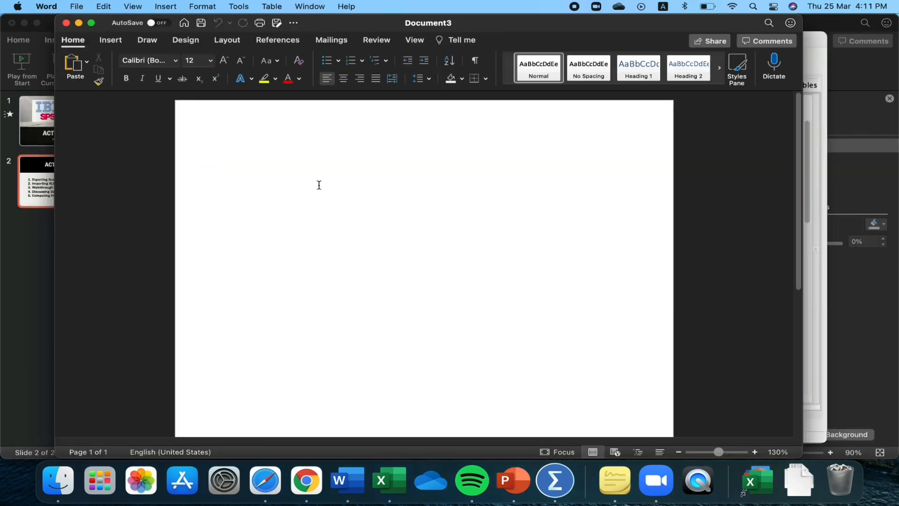
{"action": "key", "text": "super+v"}
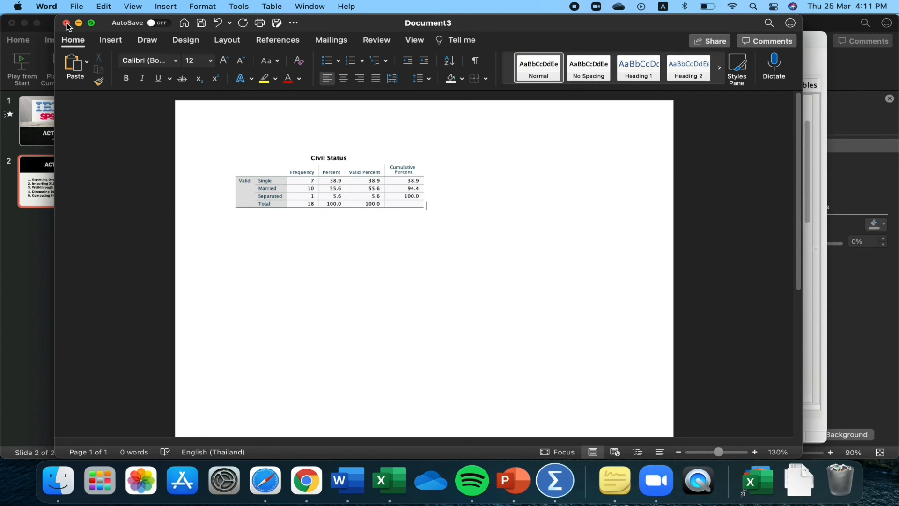
{"action": "left_click", "coordinate": [554, 488]}
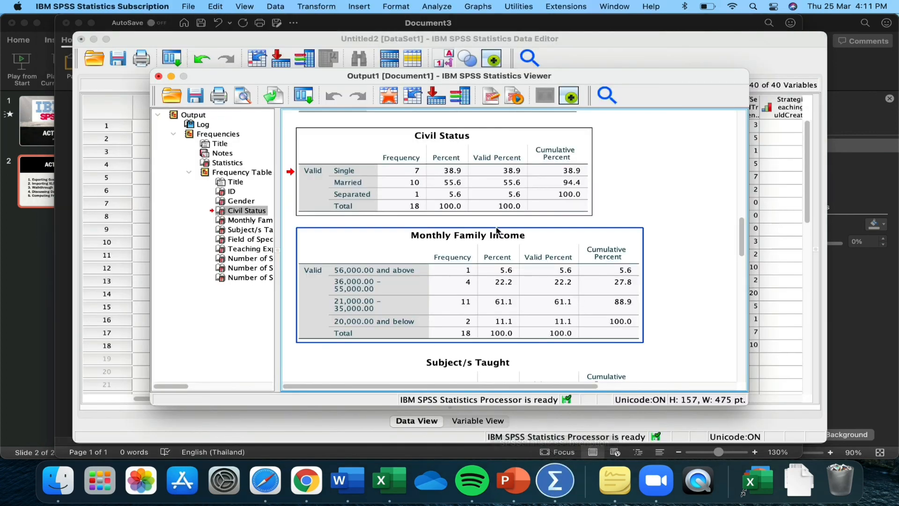